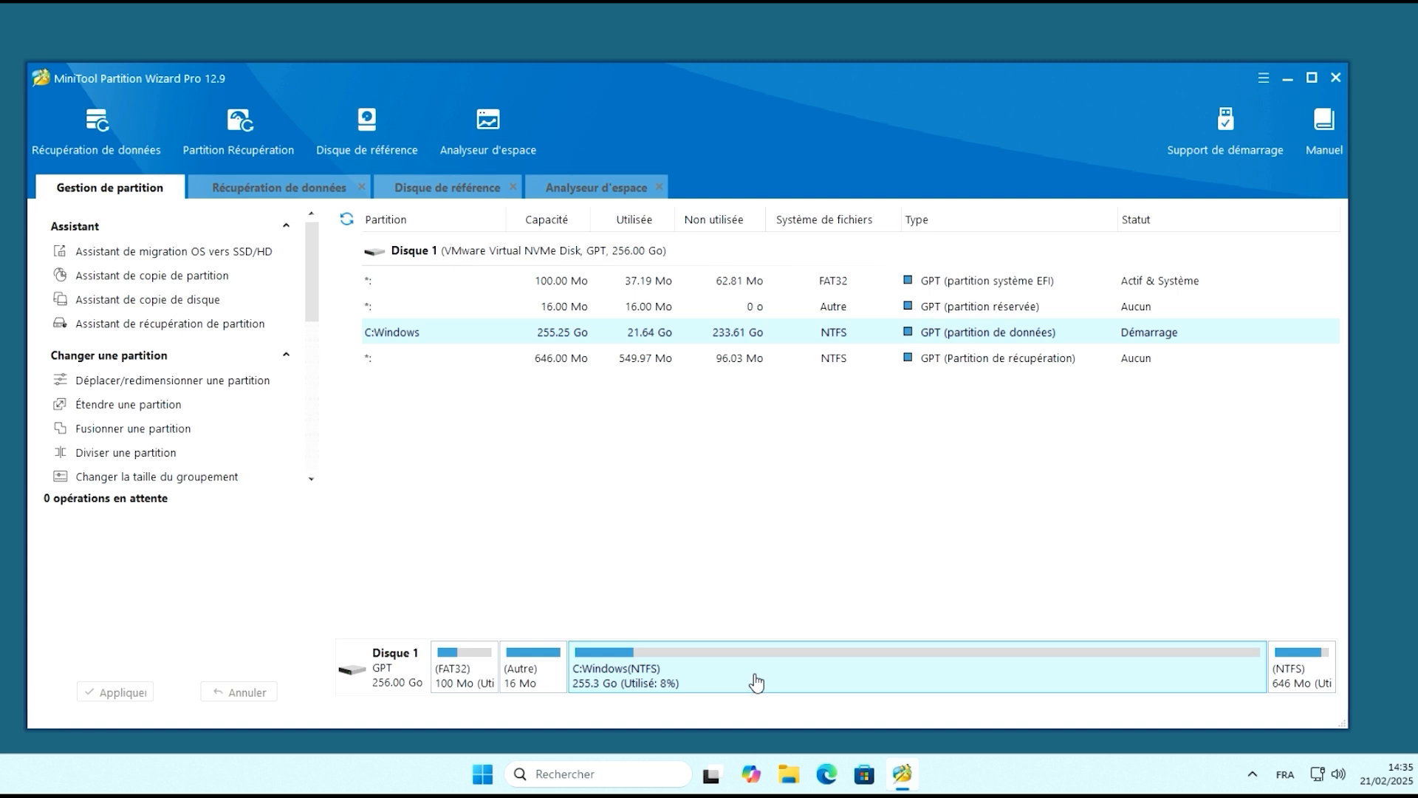
# Examine the partitions on Disque 1 and the operations available for the C:Windows partition
pyautogui.click(550, 683)
pyautogui.click(477, 683)
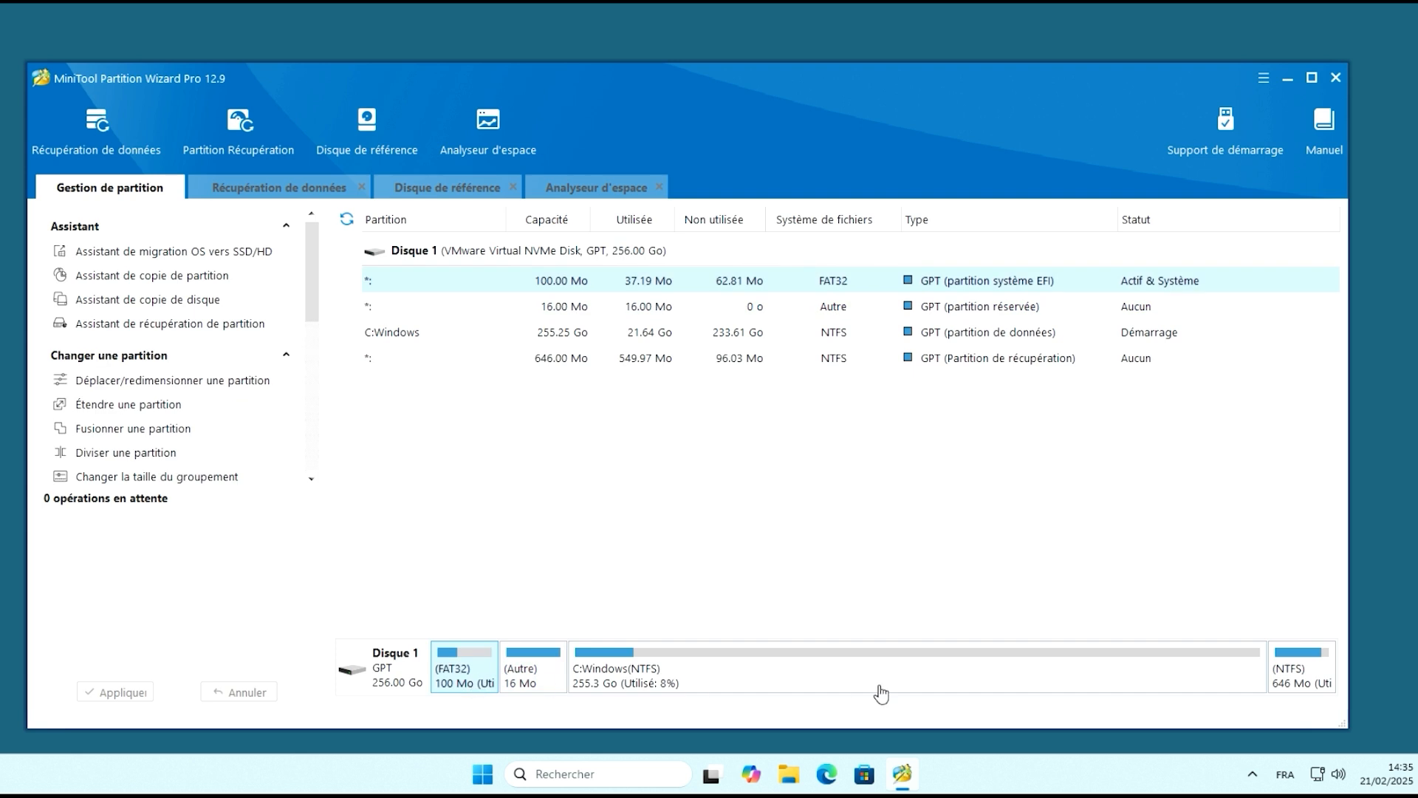
pyautogui.click(1301, 680)
pyautogui.click(902, 683)
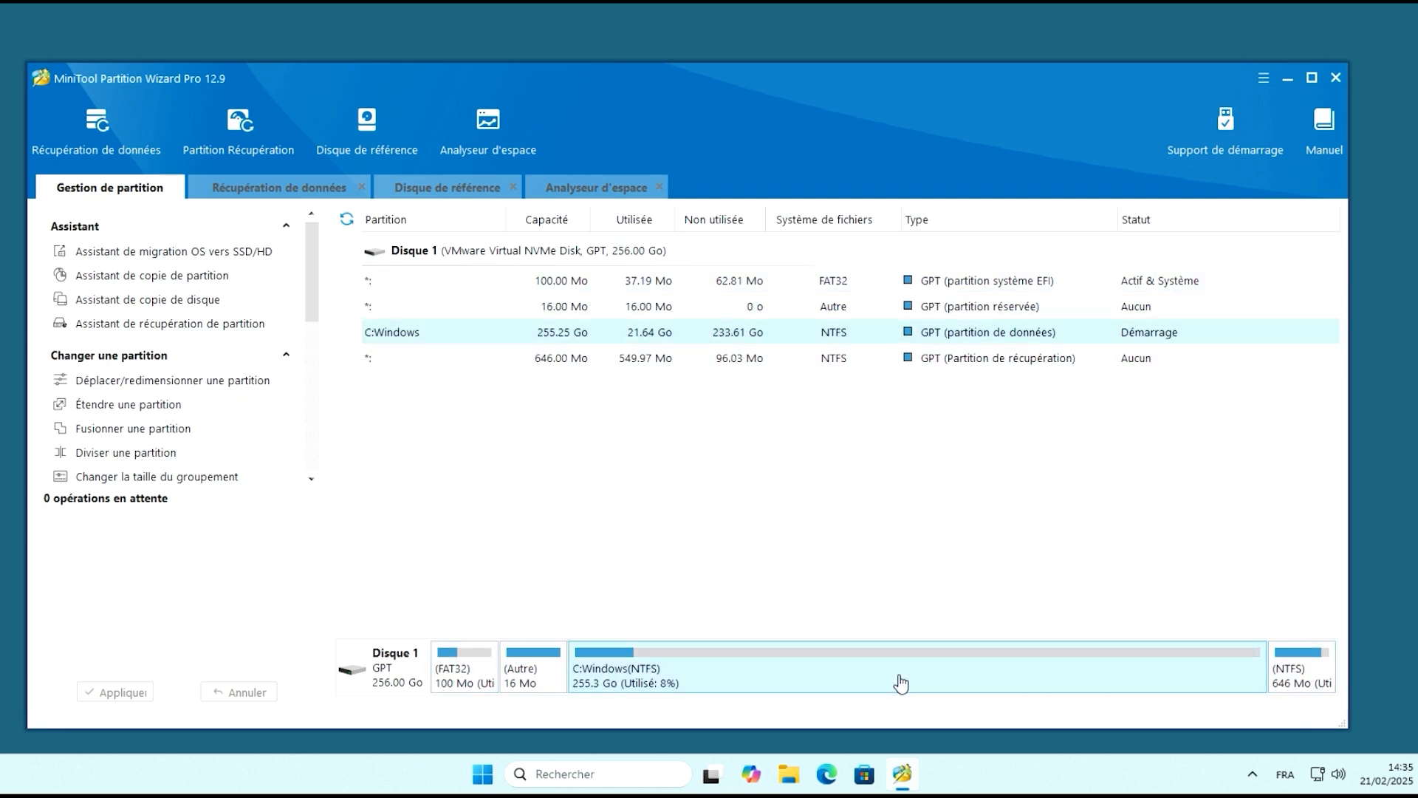
pyautogui.rightClick(902, 684)
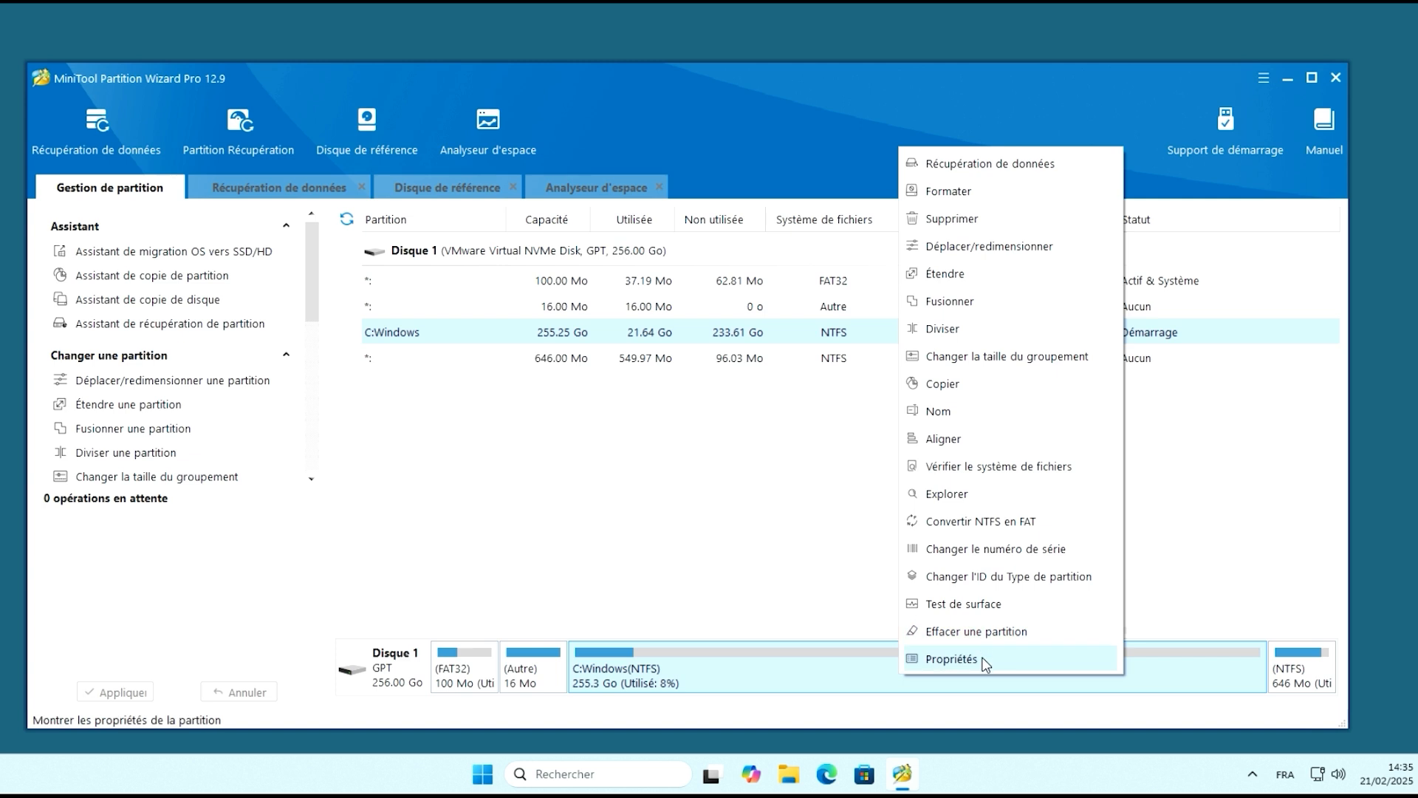
pyautogui.click(824, 674)
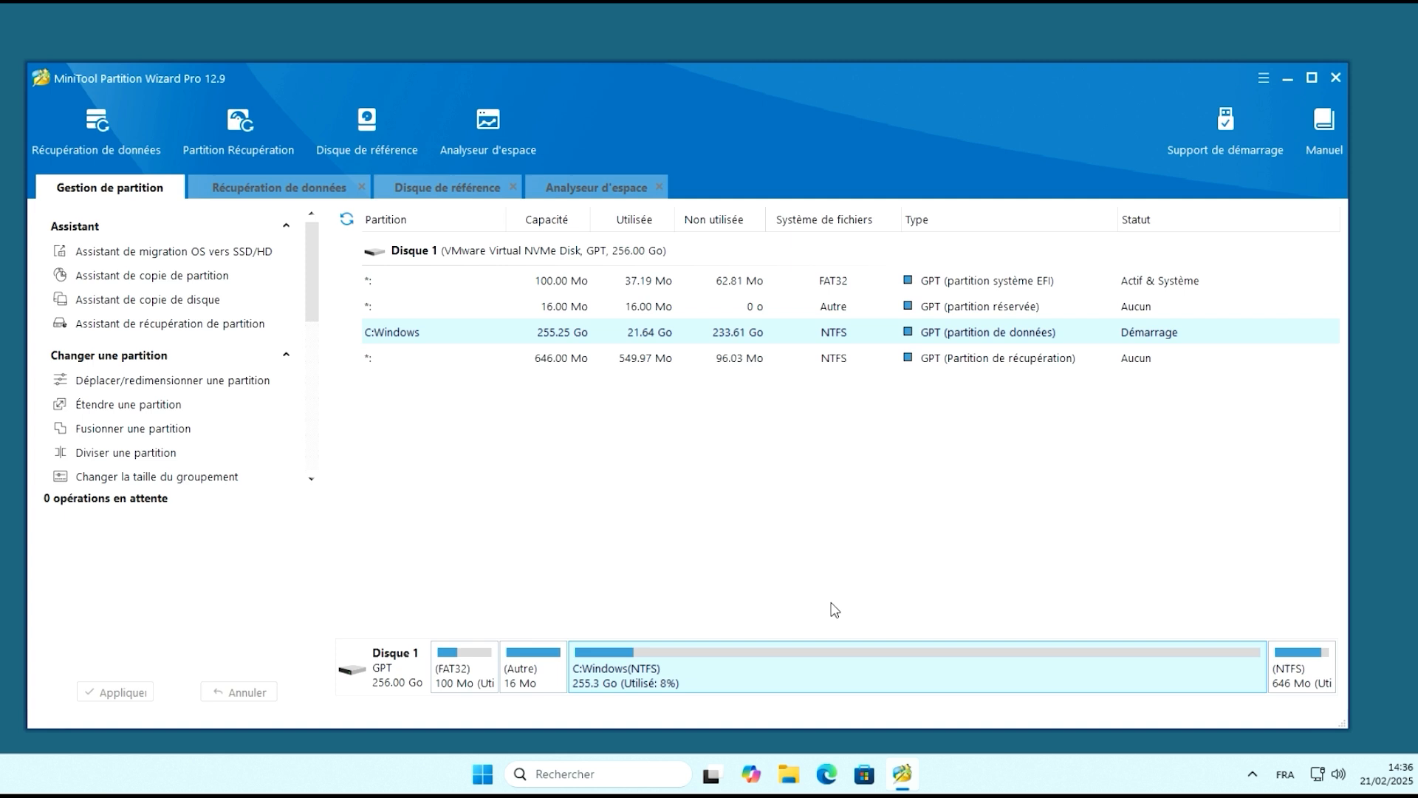
# Split the C:Windows partition, keeping 155 Go for C: and assigning 100.25 Go to the new D: partition
pyautogui.rightClick(867, 679)
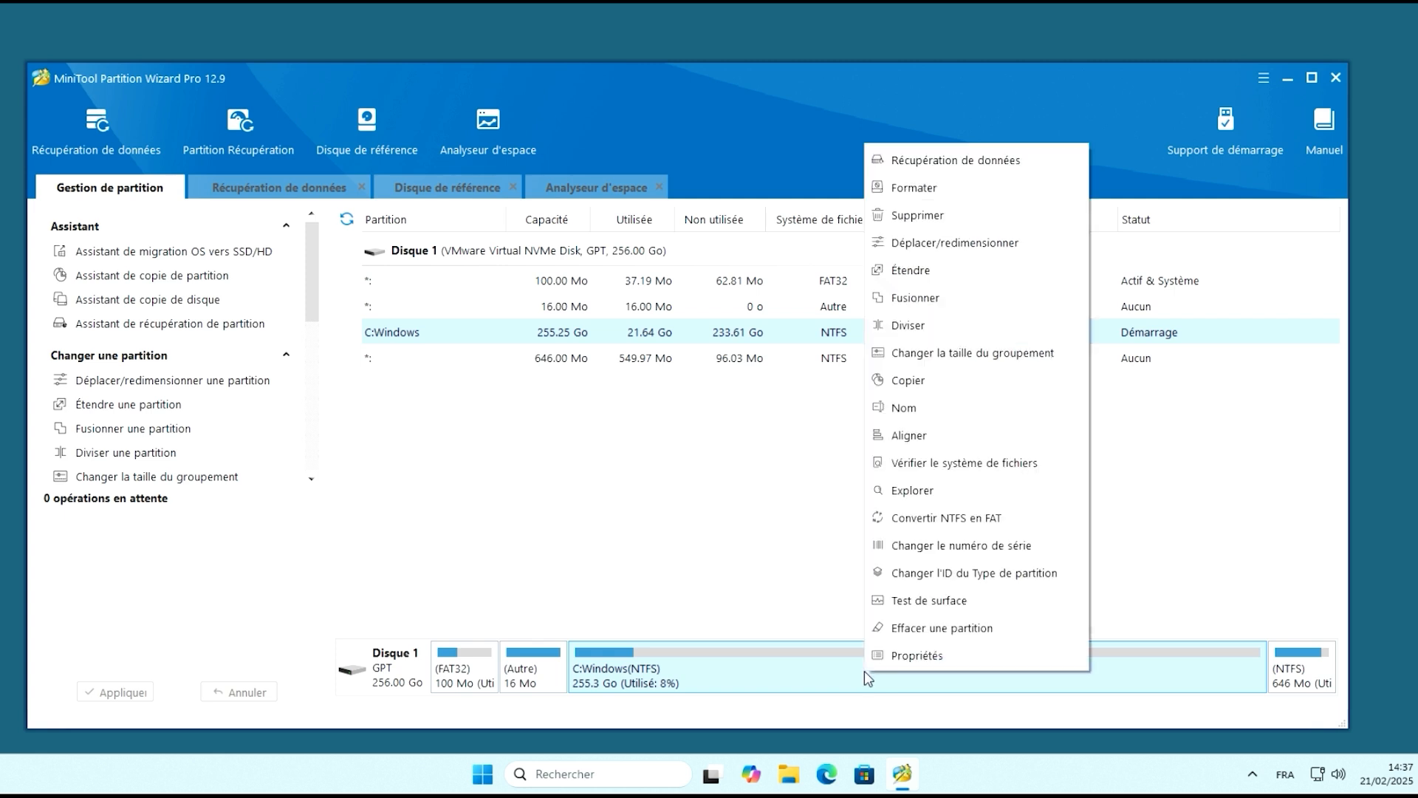
pyautogui.click(922, 334)
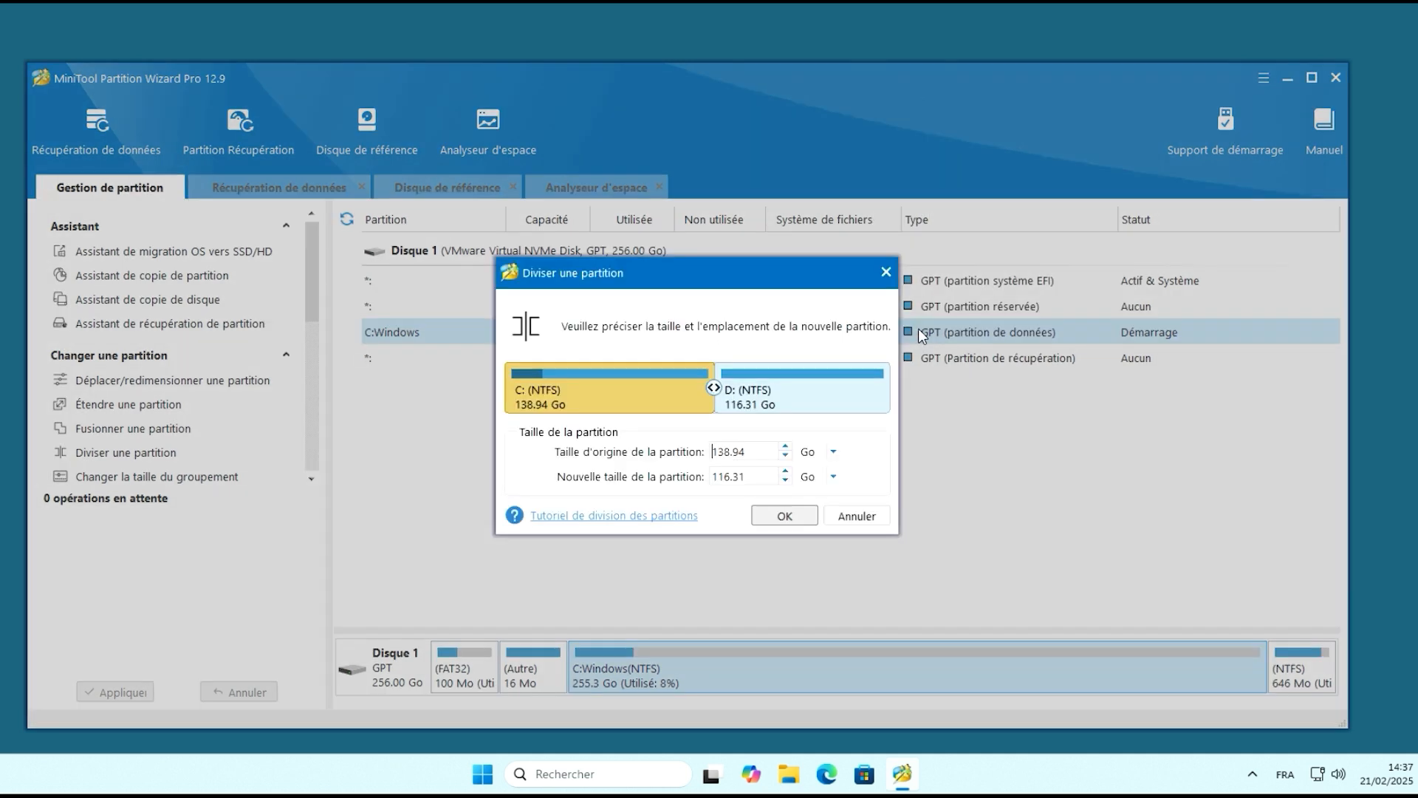
pyautogui.moveTo(714, 388)
pyautogui.mouseDown()
pyautogui.moveTo(634, 389)
pyautogui.moveTo(739, 390)
pyautogui.mouseUp()
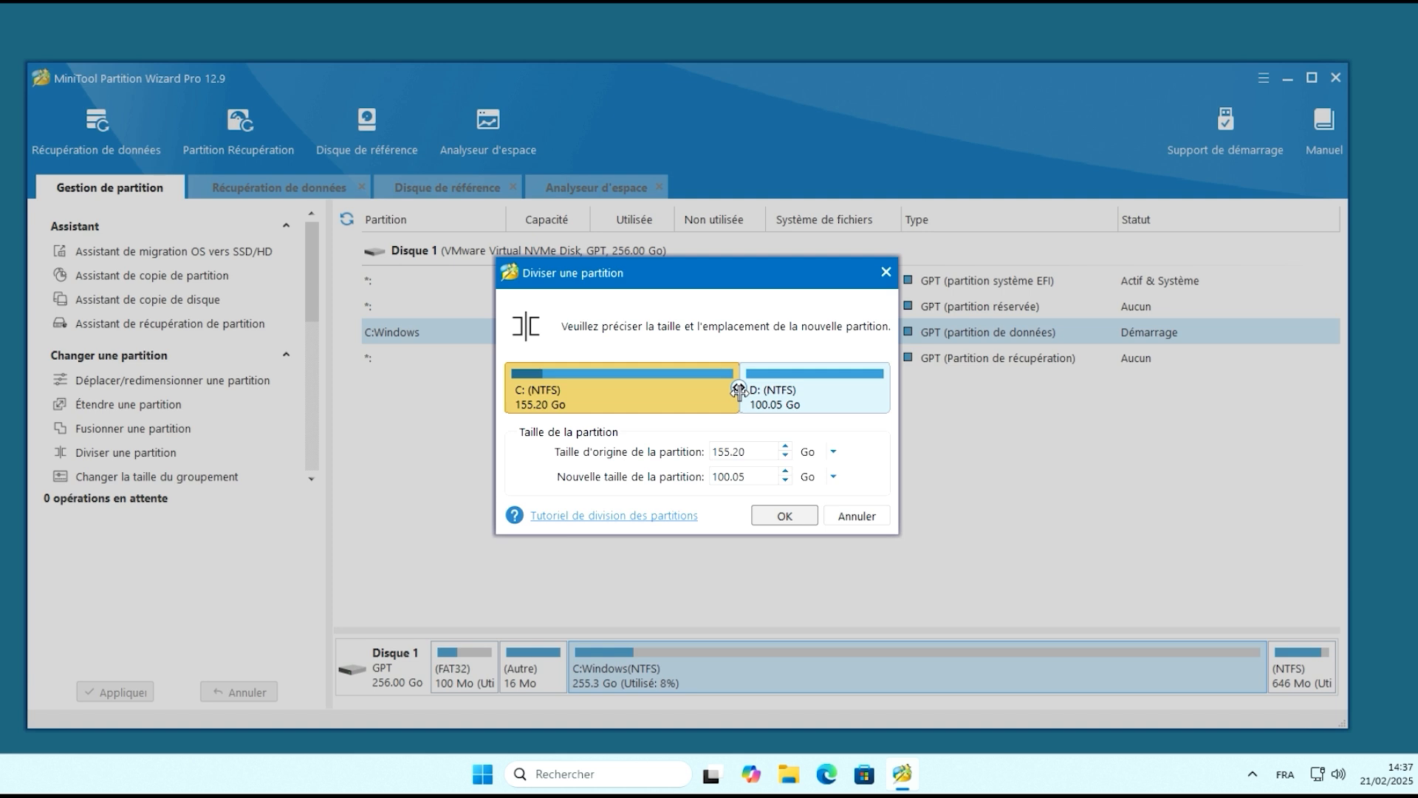
pyautogui.moveTo(711, 476); pyautogui.dragTo(733, 477)
pyautogui.moveTo(712, 451); pyautogui.dragTo(731, 452)
pyautogui.click(782, 515)
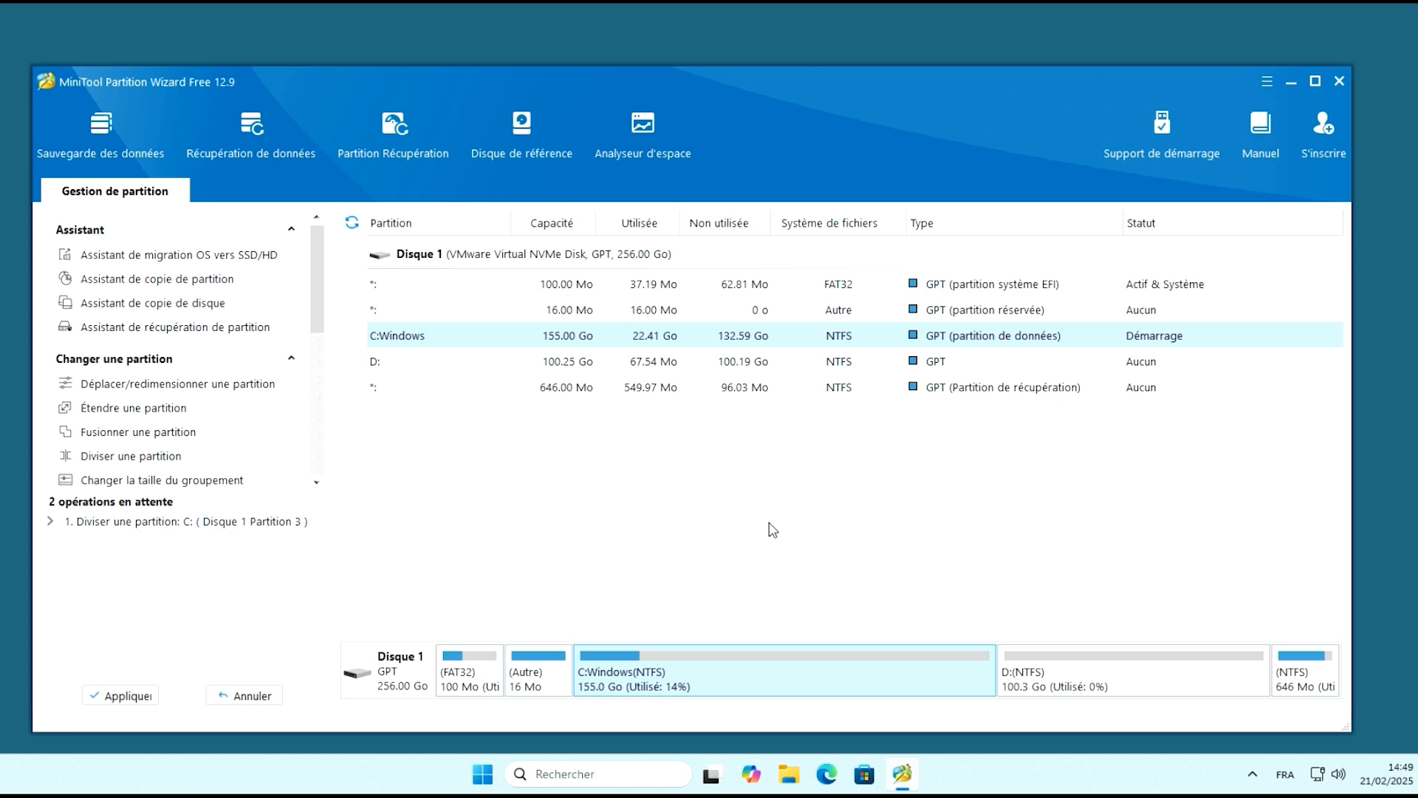
# Apply the pending split of the C: partition and restart the PC immediately to complete it
pyautogui.click(115, 694)
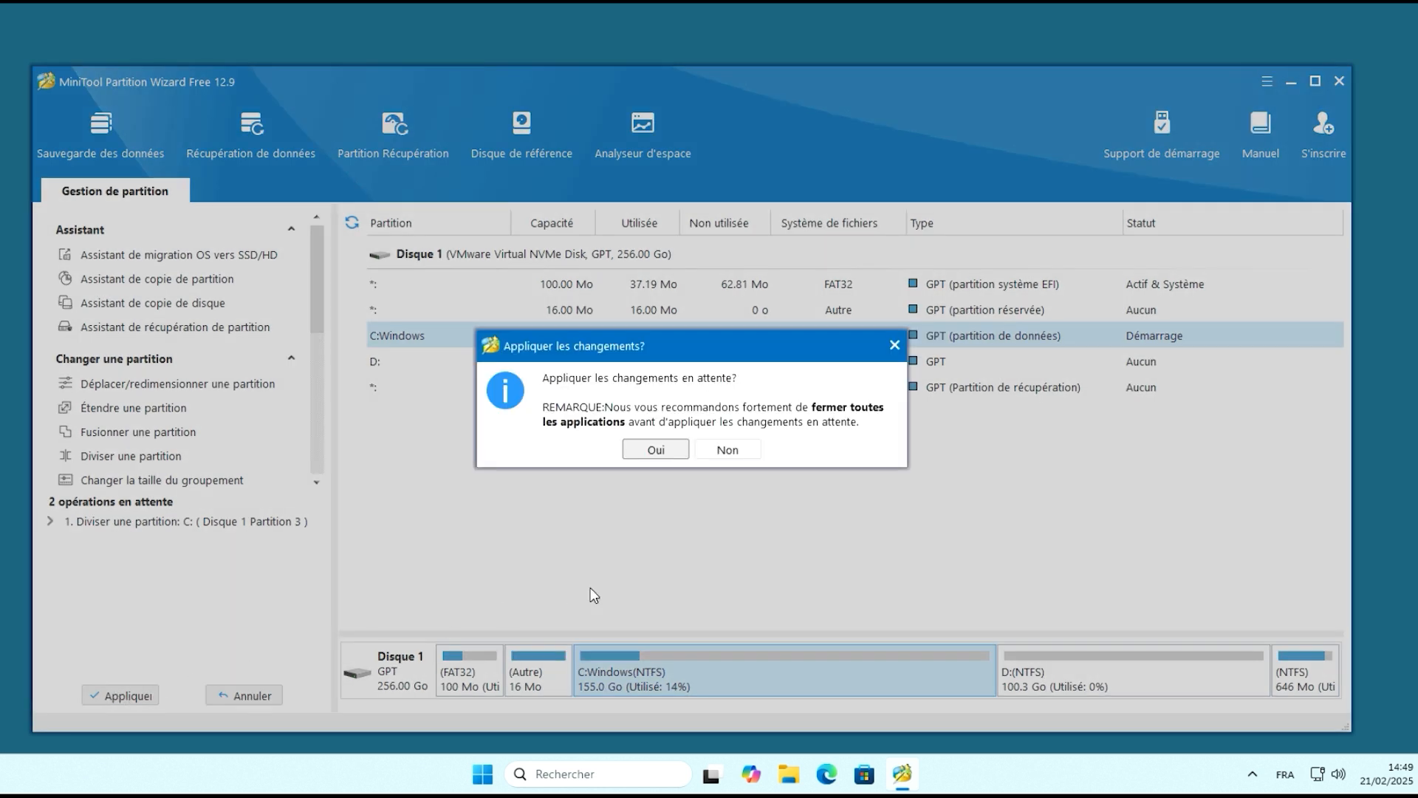
pyautogui.click(657, 450)
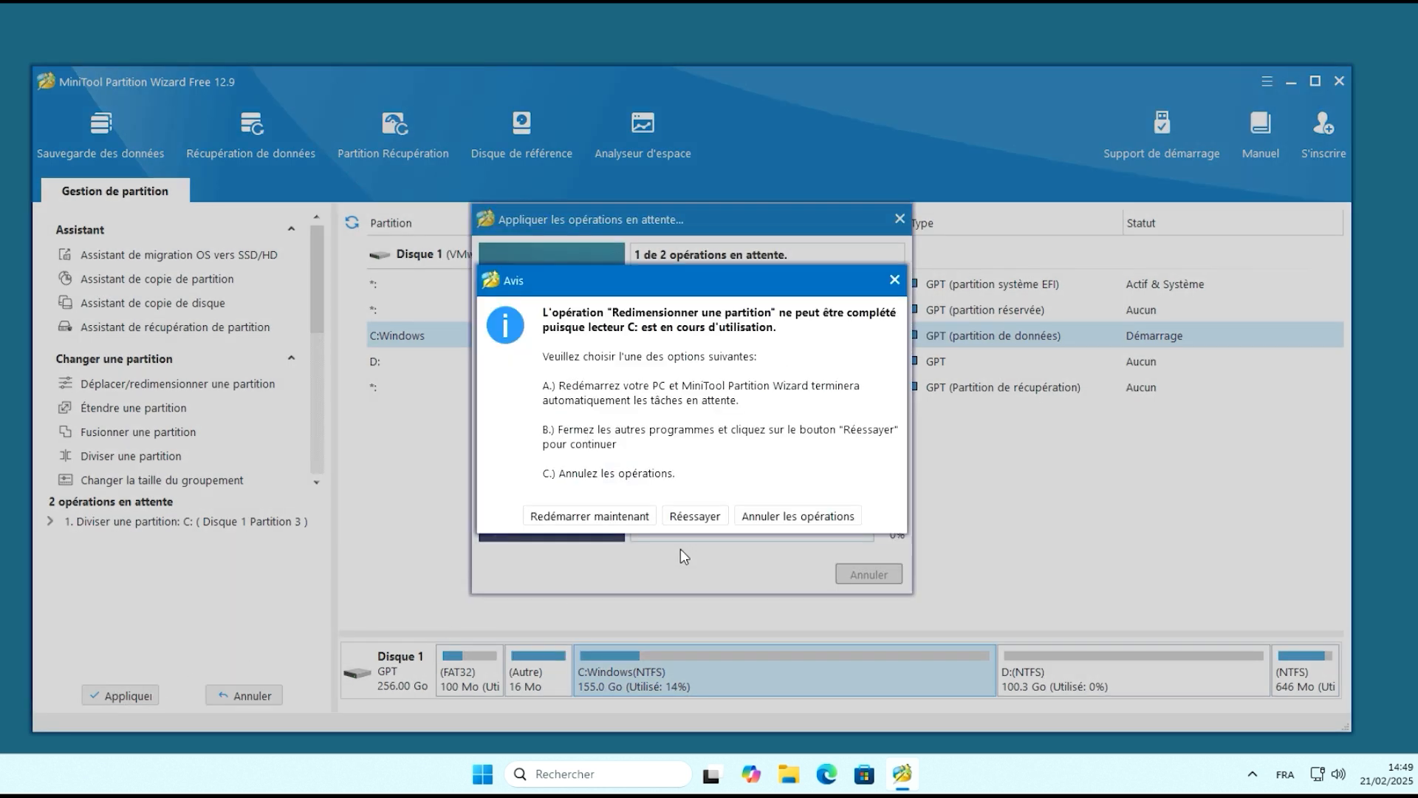
pyautogui.click(622, 516)
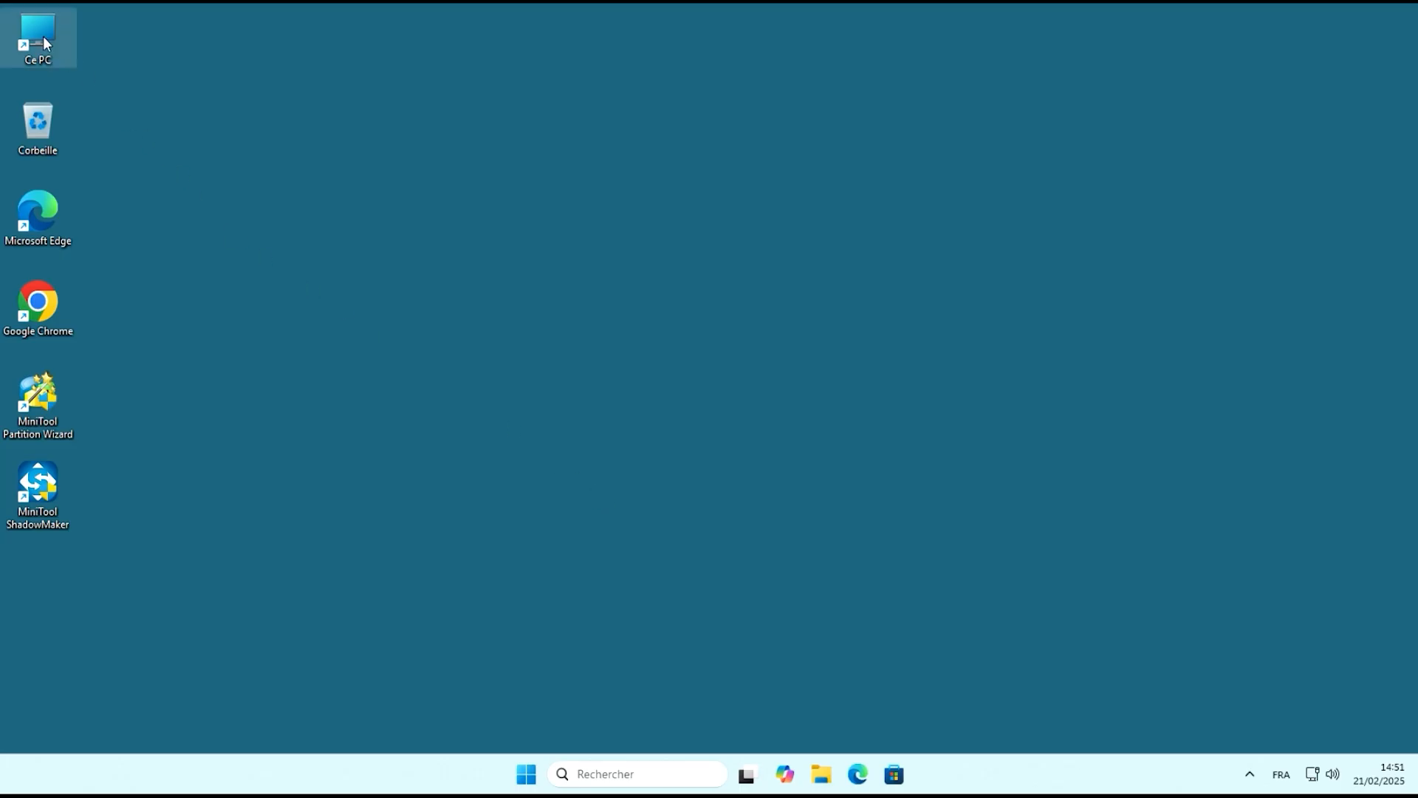
# Open Ce PC in File Explorer and inspect the size and contents of the C: and D: drives
pyautogui.doubleClick(42, 38)
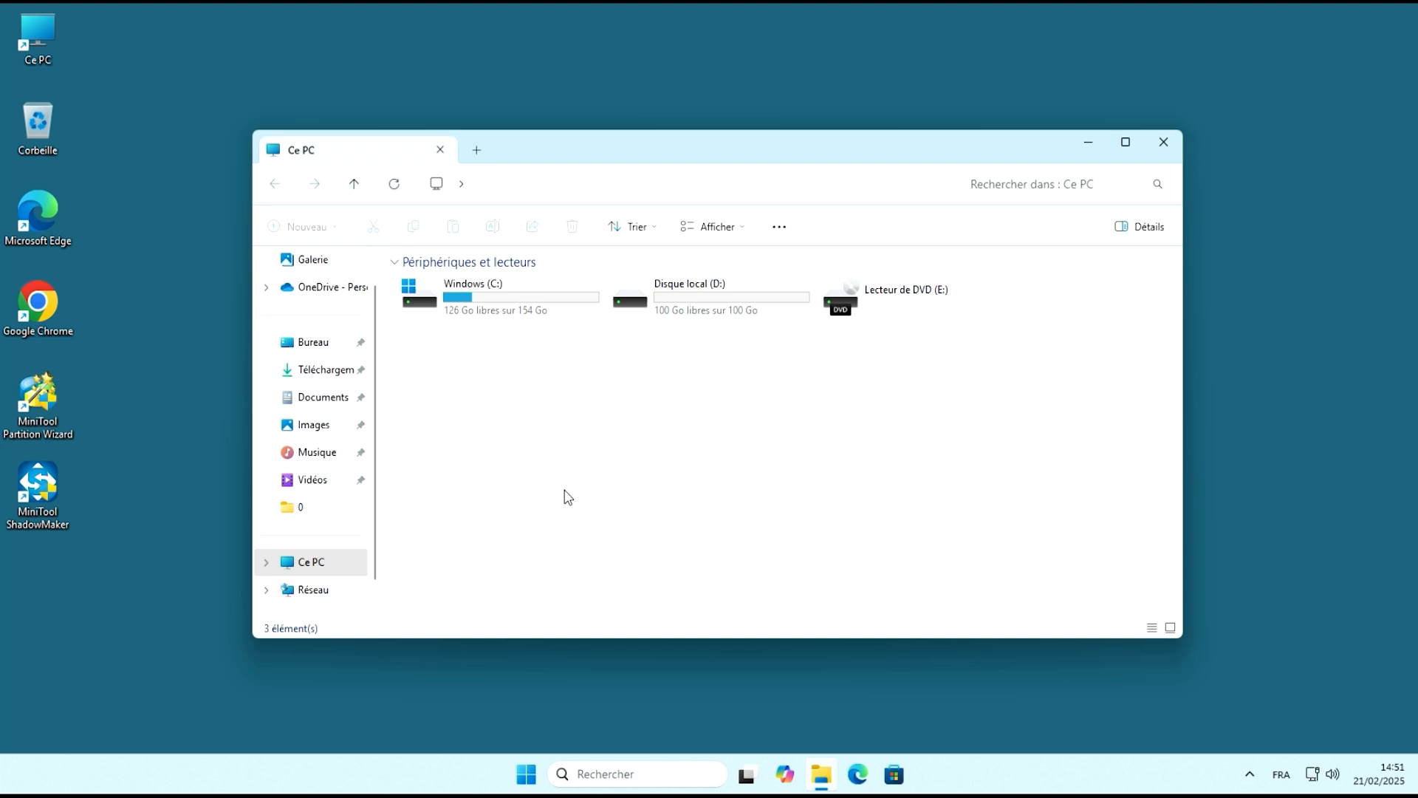
pyautogui.click(494, 312)
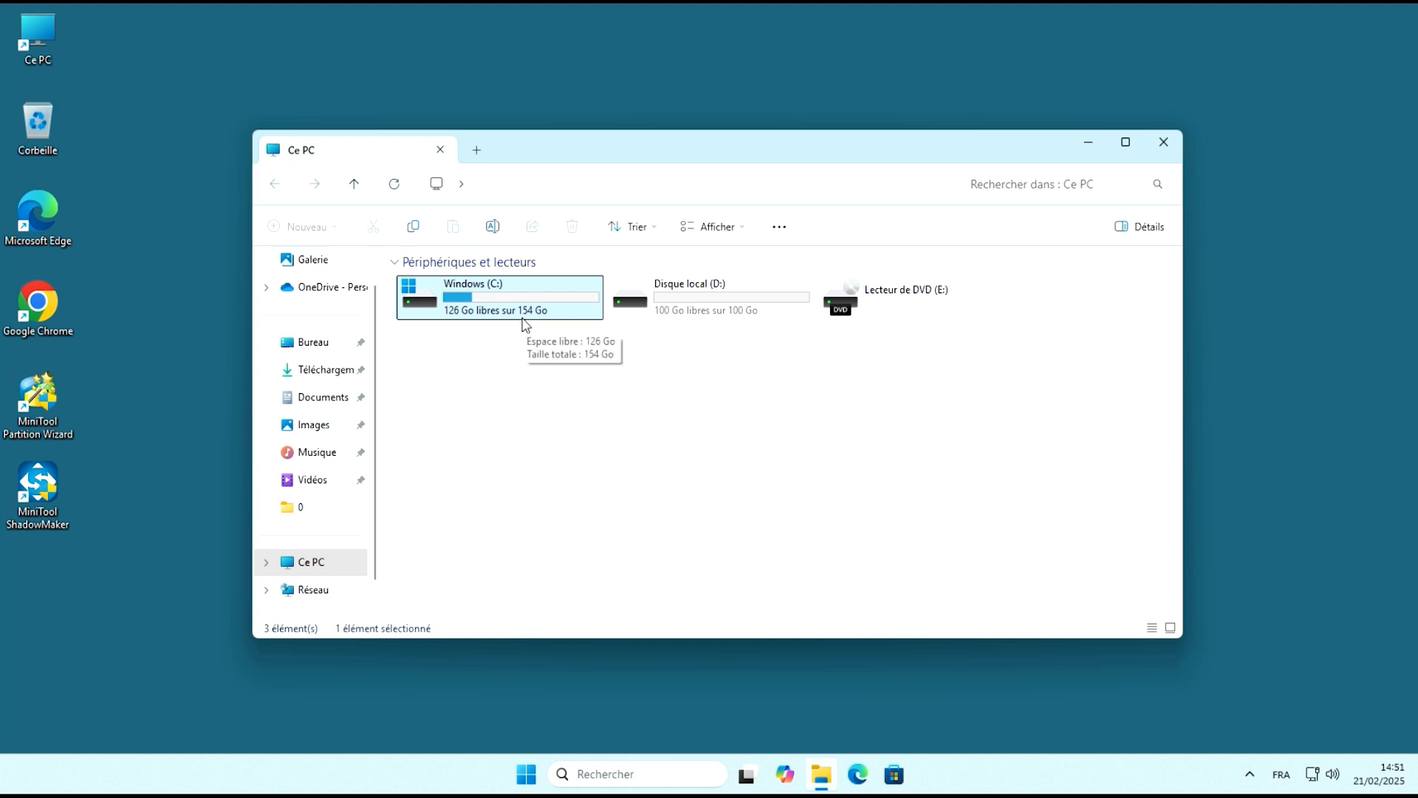
pyautogui.click(700, 311)
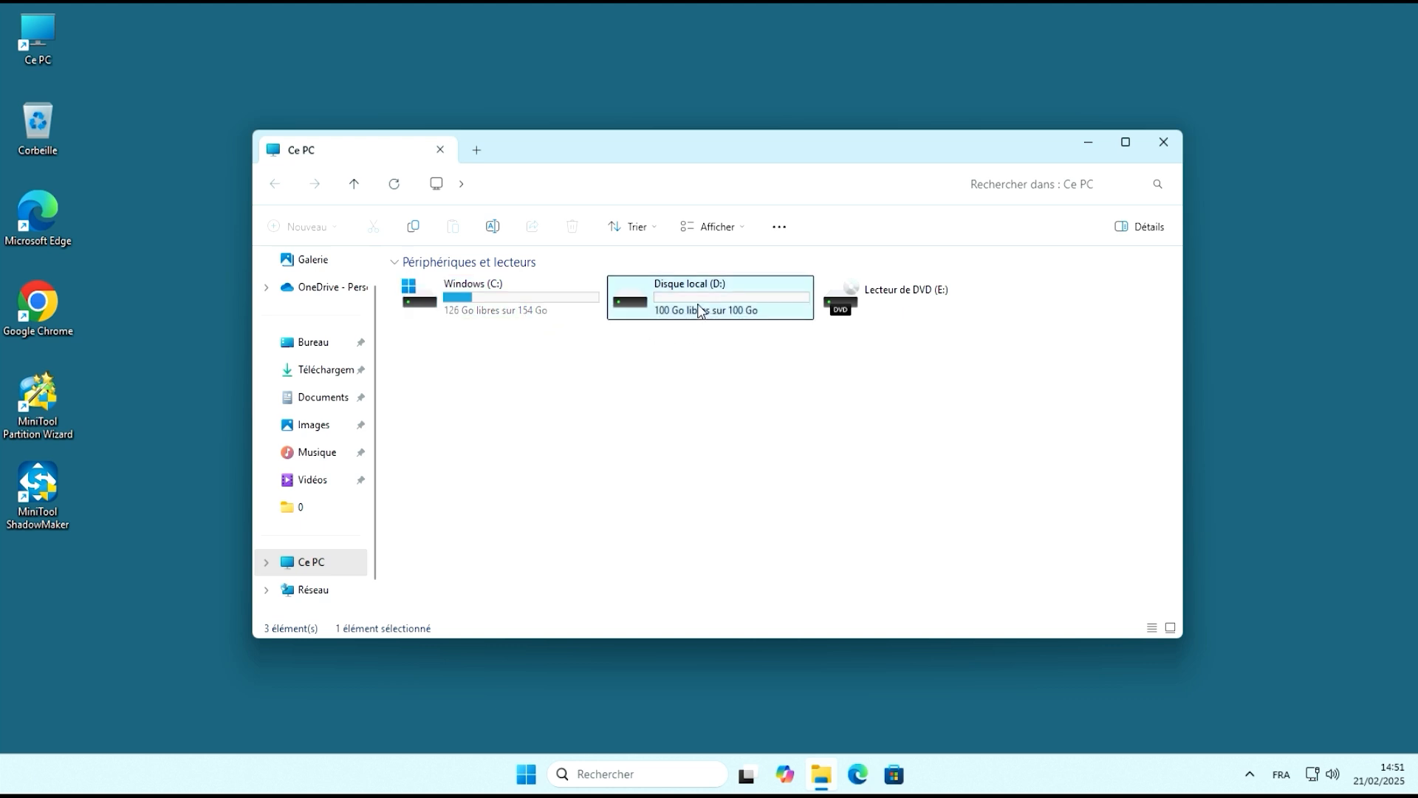
pyautogui.doubleClick(700, 310)
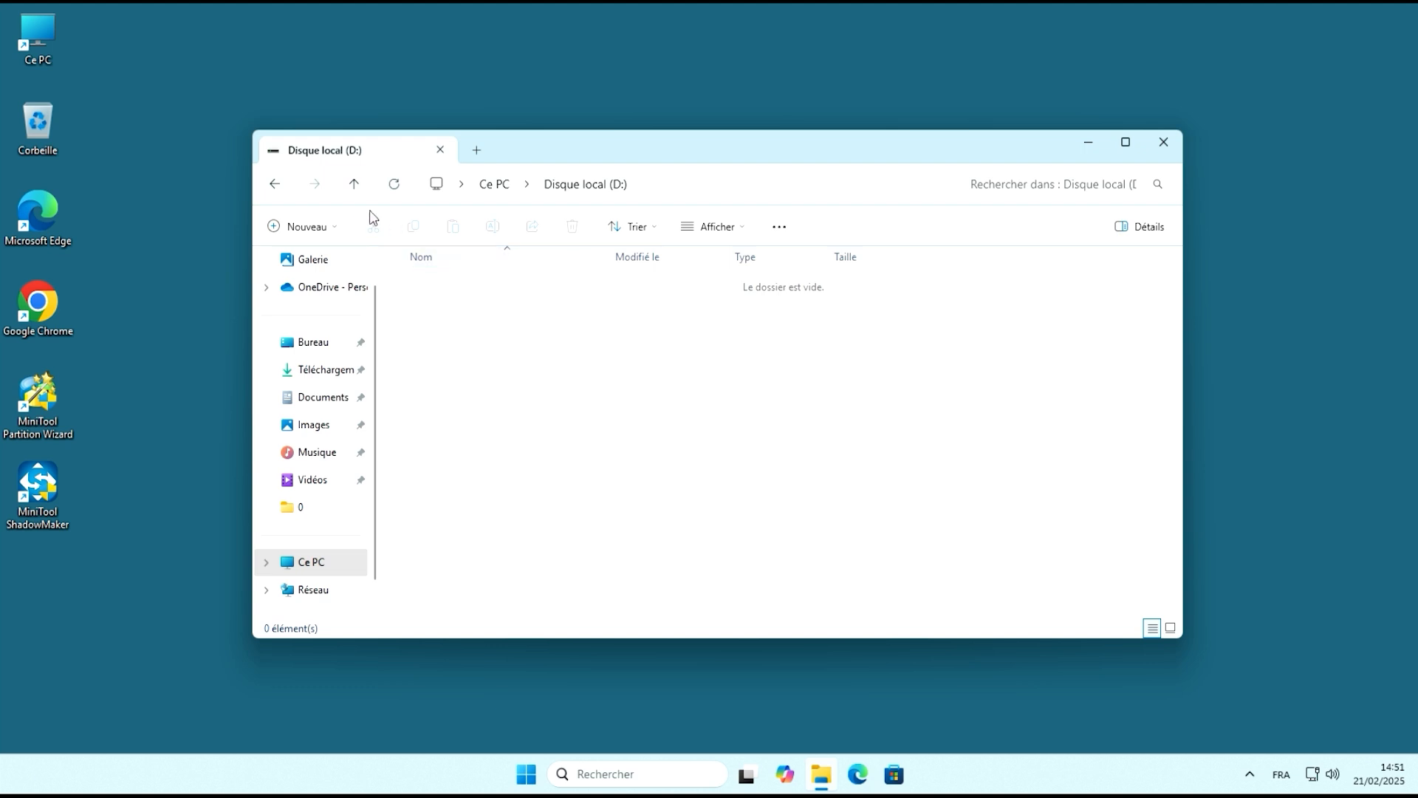
pyautogui.click(356, 190)
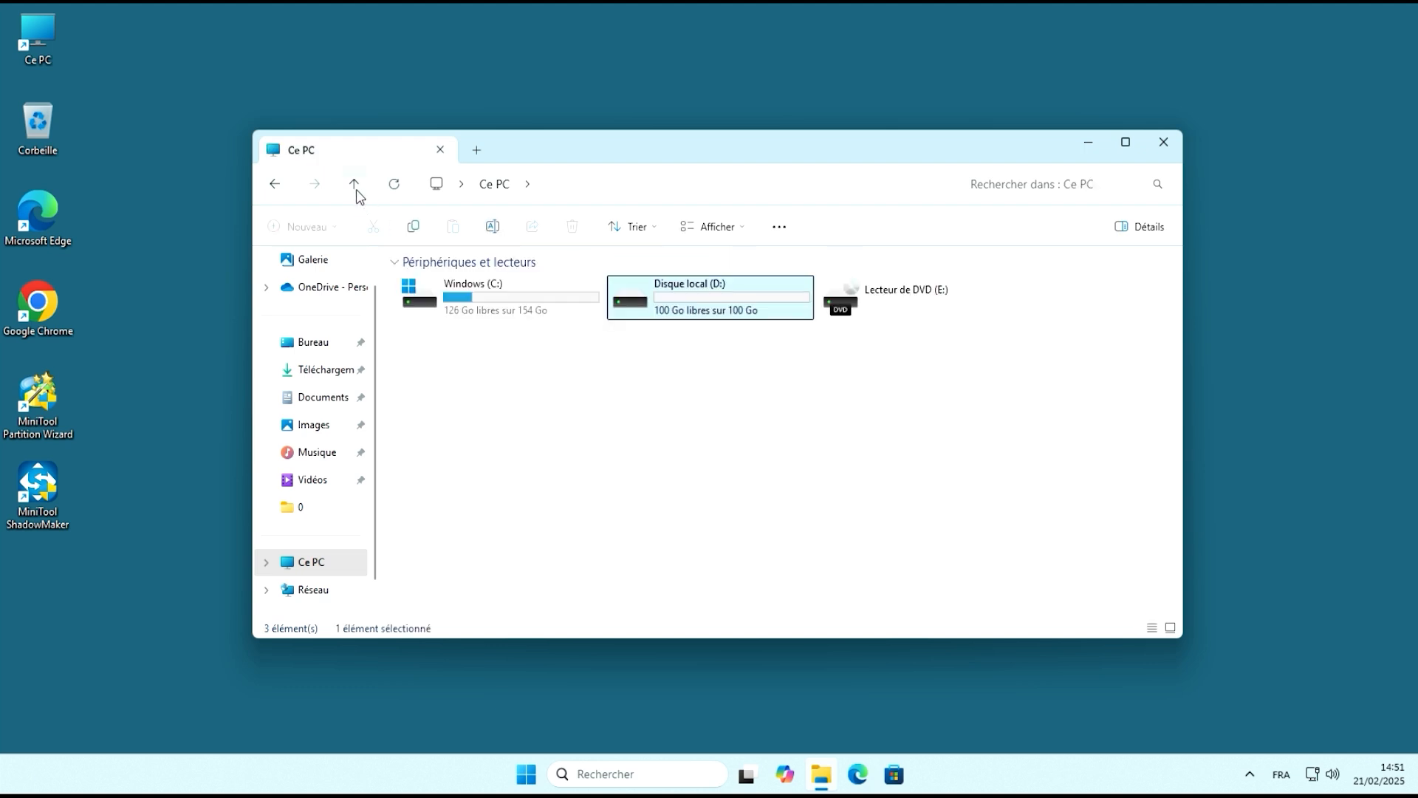
pyautogui.click(494, 309)
pyautogui.doubleClick(493, 310)
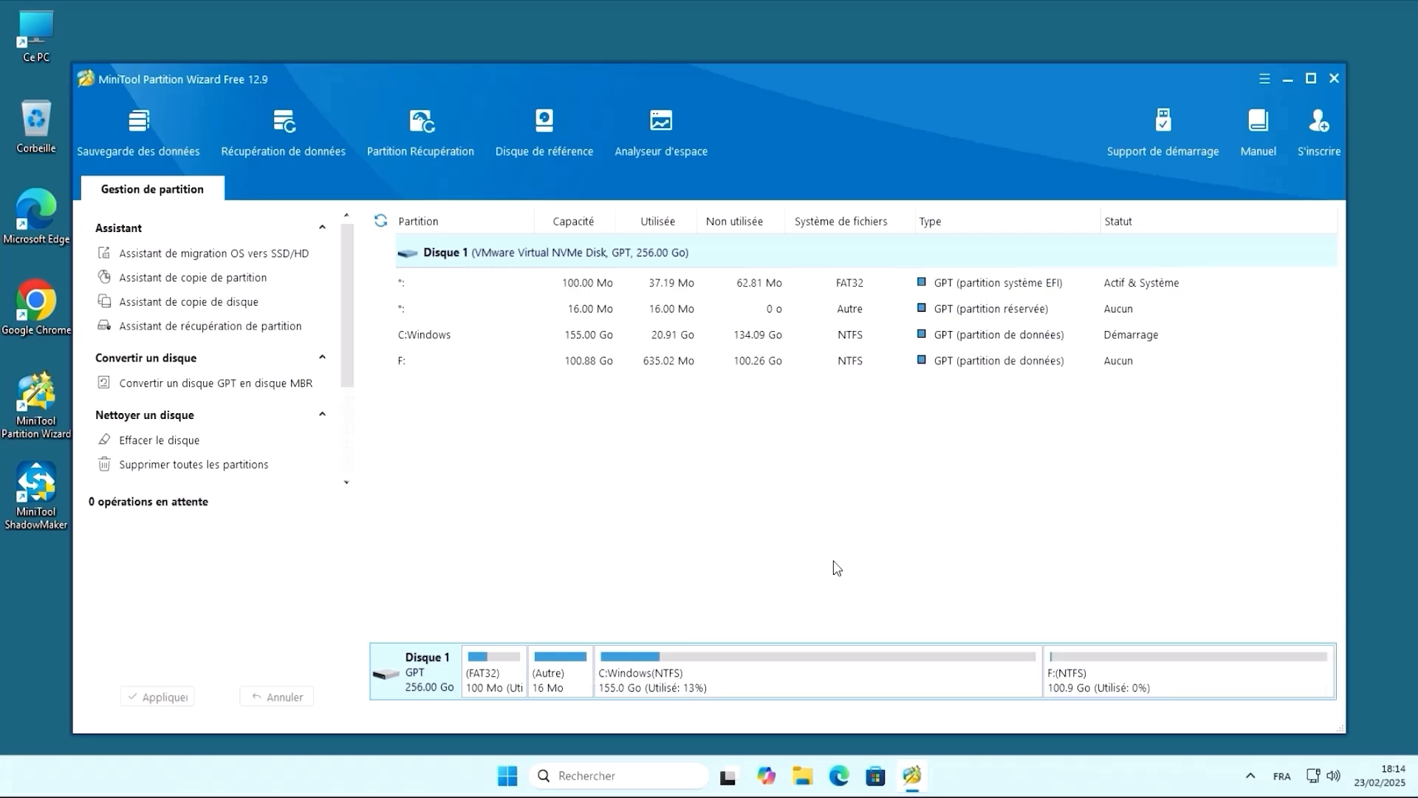
# Merge the adjacent F: partition into C:Windows, storing its contents in the folder contenu_partition_fusionné
pyautogui.rightClick(823, 684)
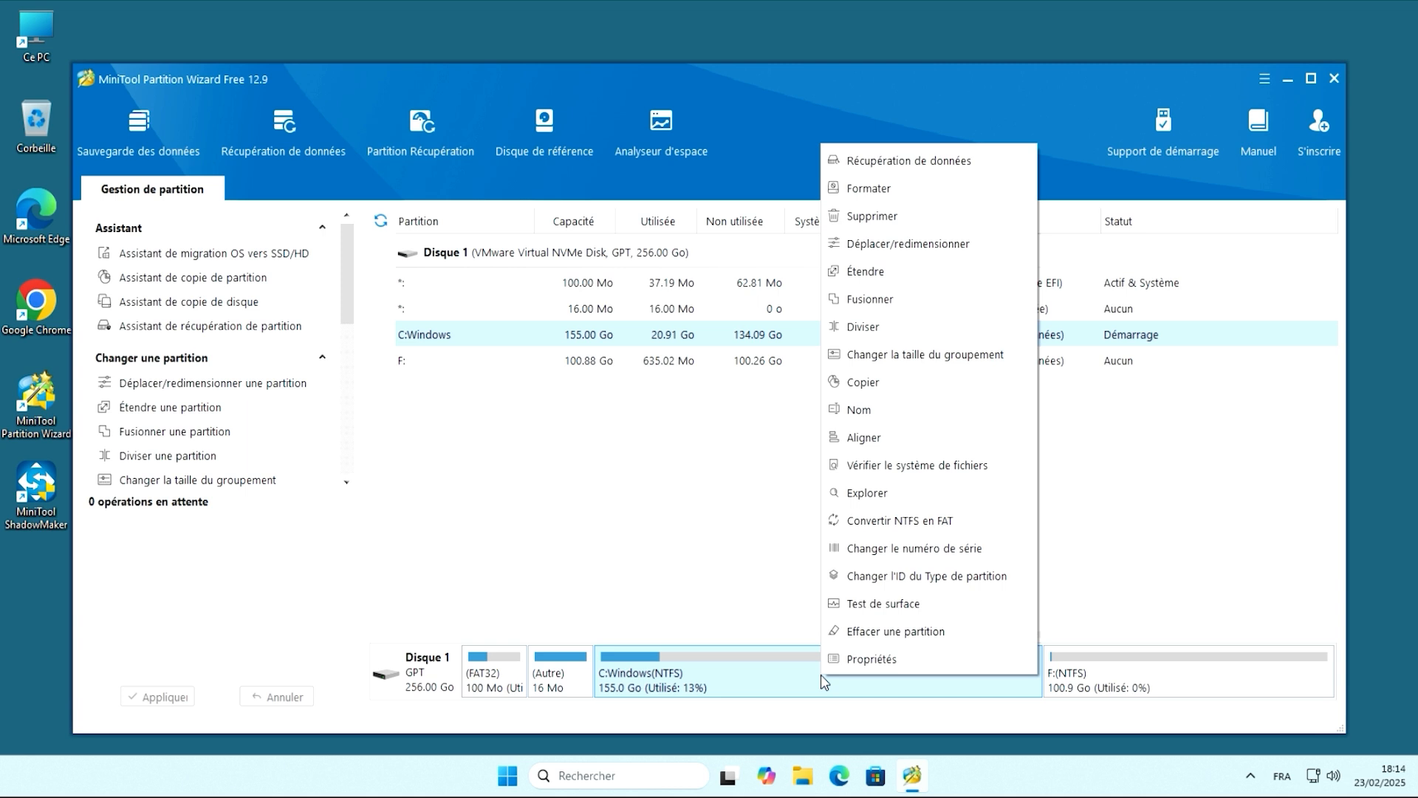
pyautogui.click(866, 300)
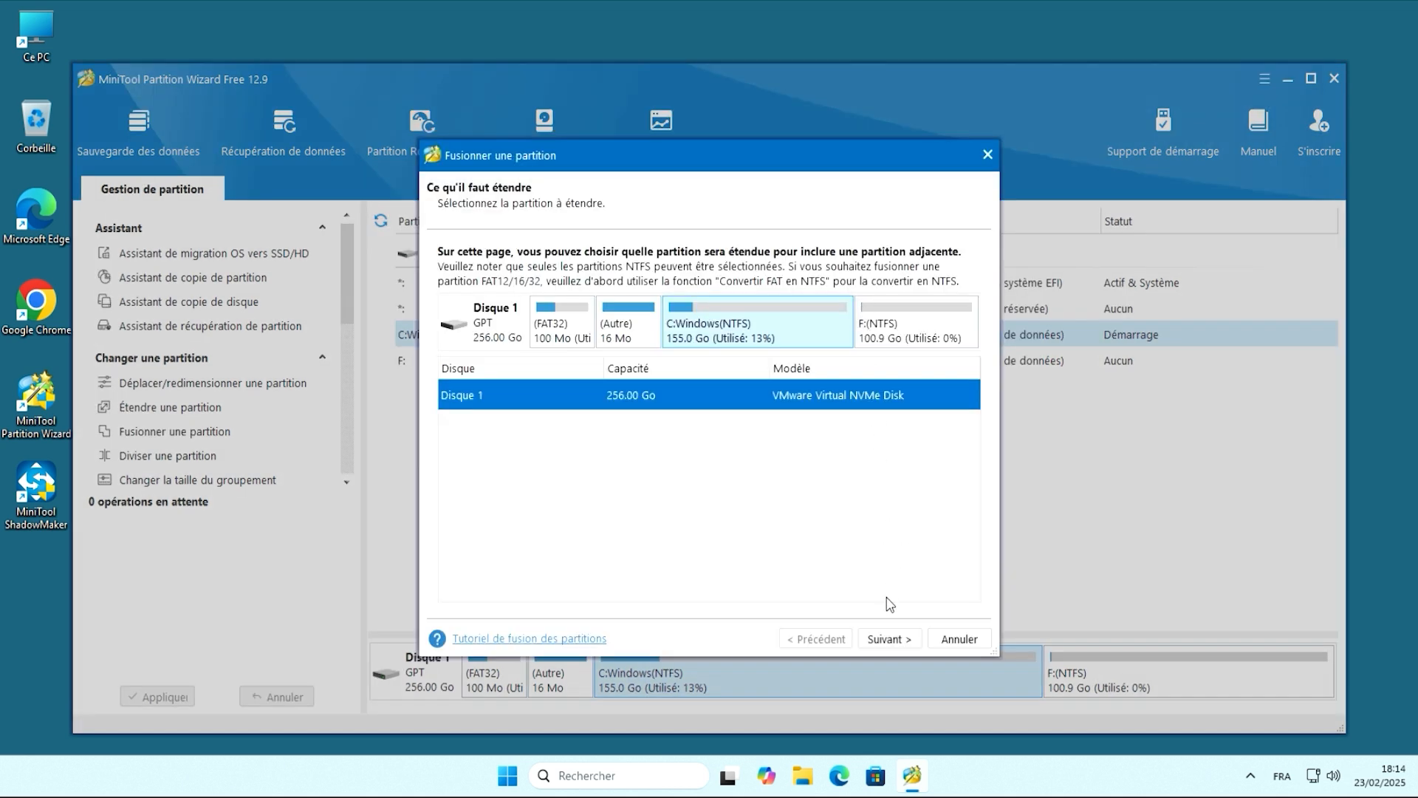
pyautogui.click(885, 636)
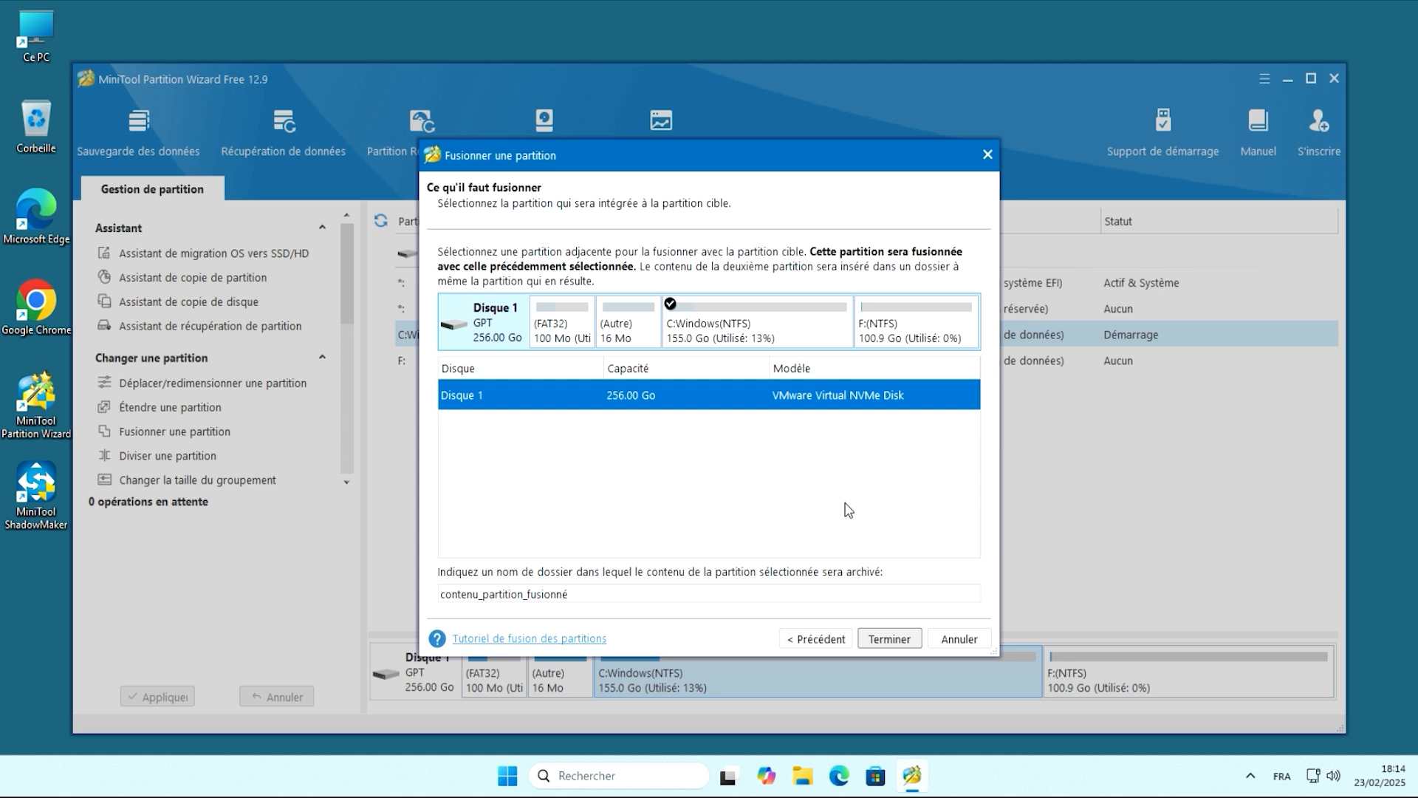
pyautogui.click(901, 340)
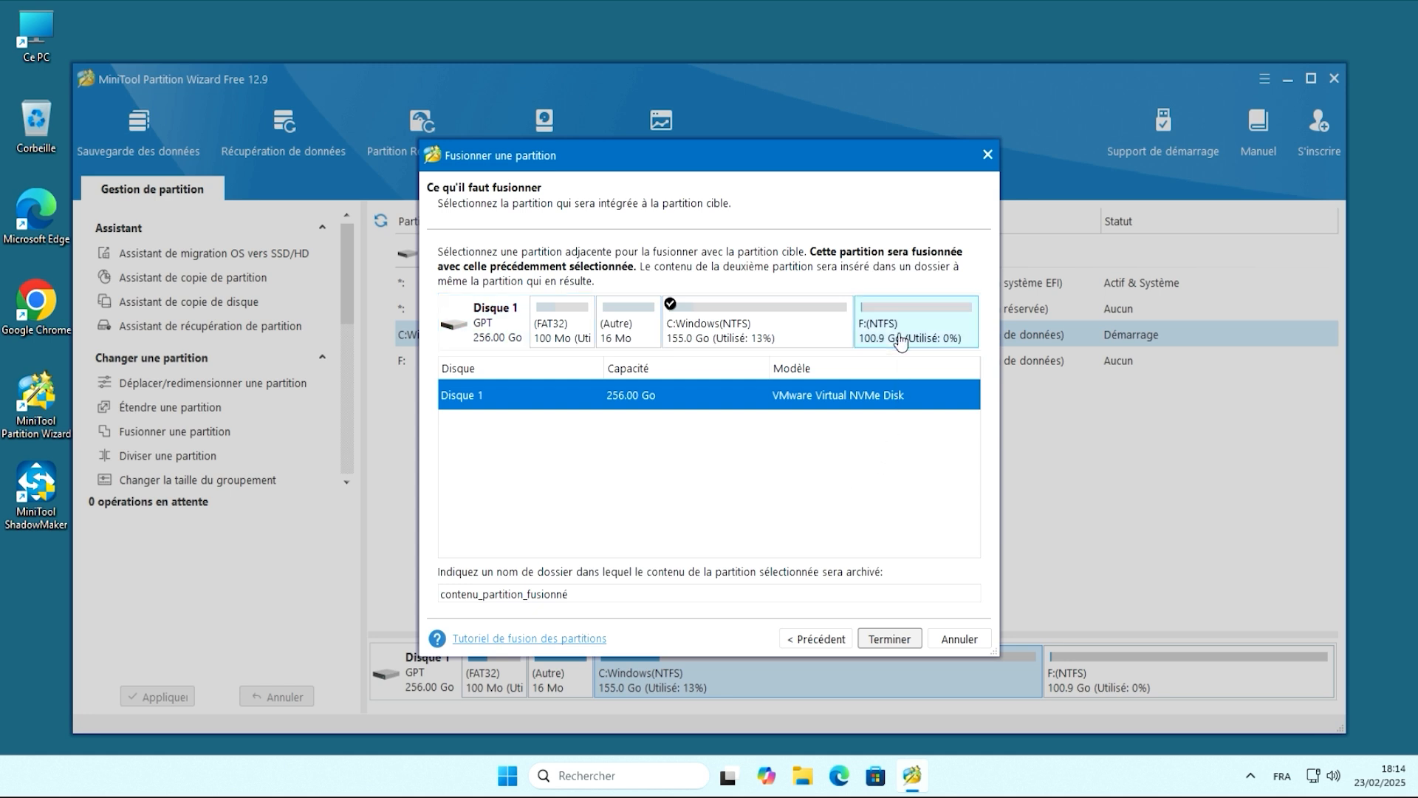
pyautogui.click(890, 640)
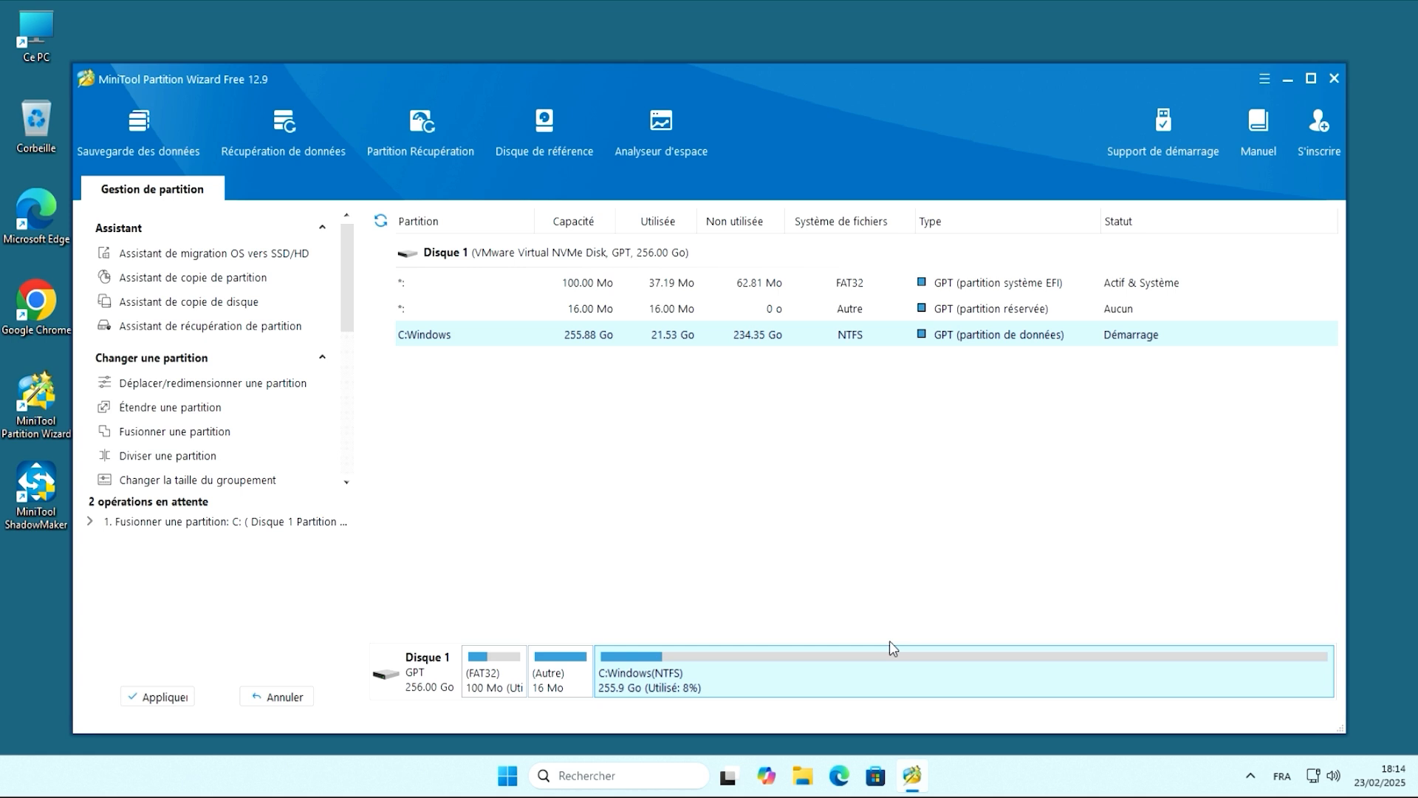
# Apply the pending merge into the C: partition and restart the PC immediately to complete it
pyautogui.click(158, 697)
pyautogui.click(673, 449)
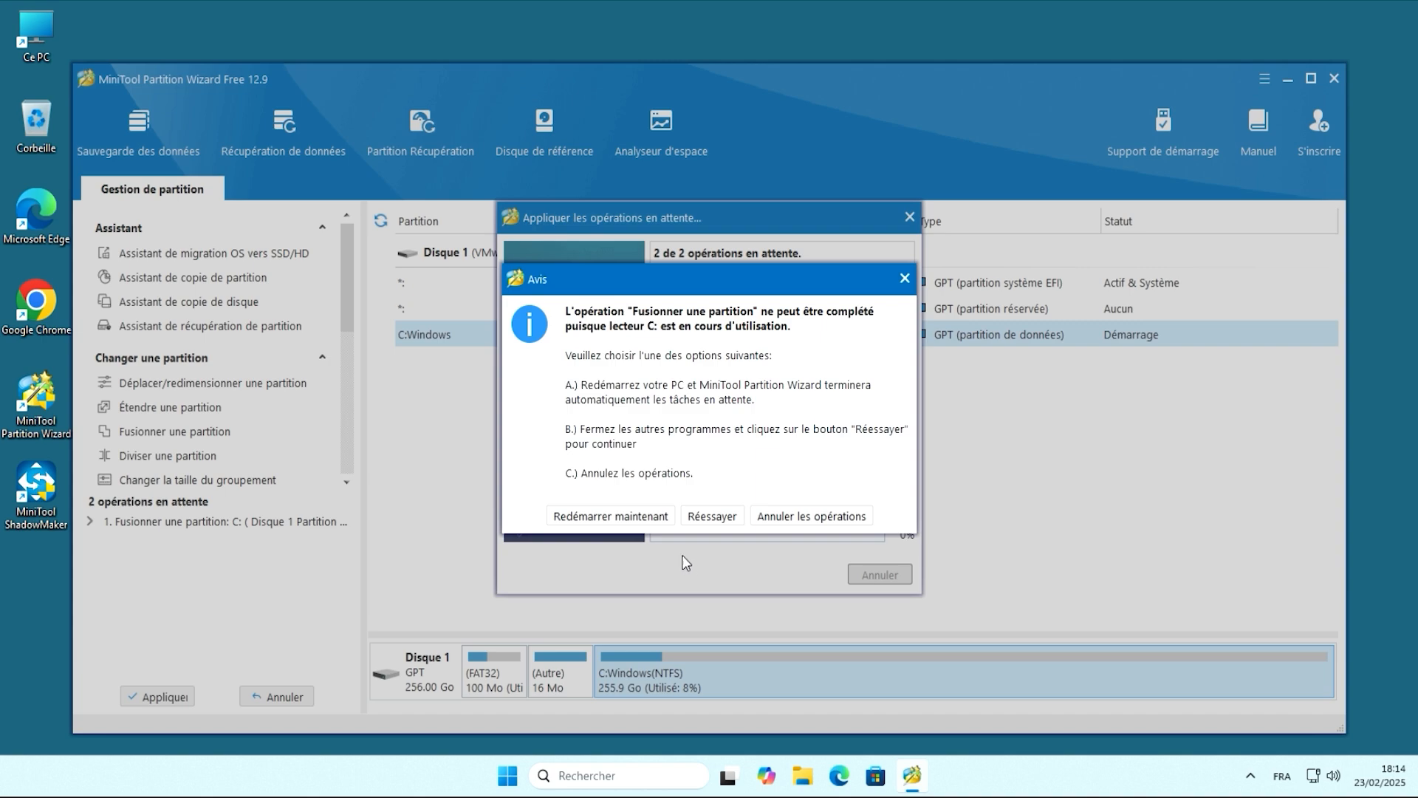
pyautogui.click(610, 516)
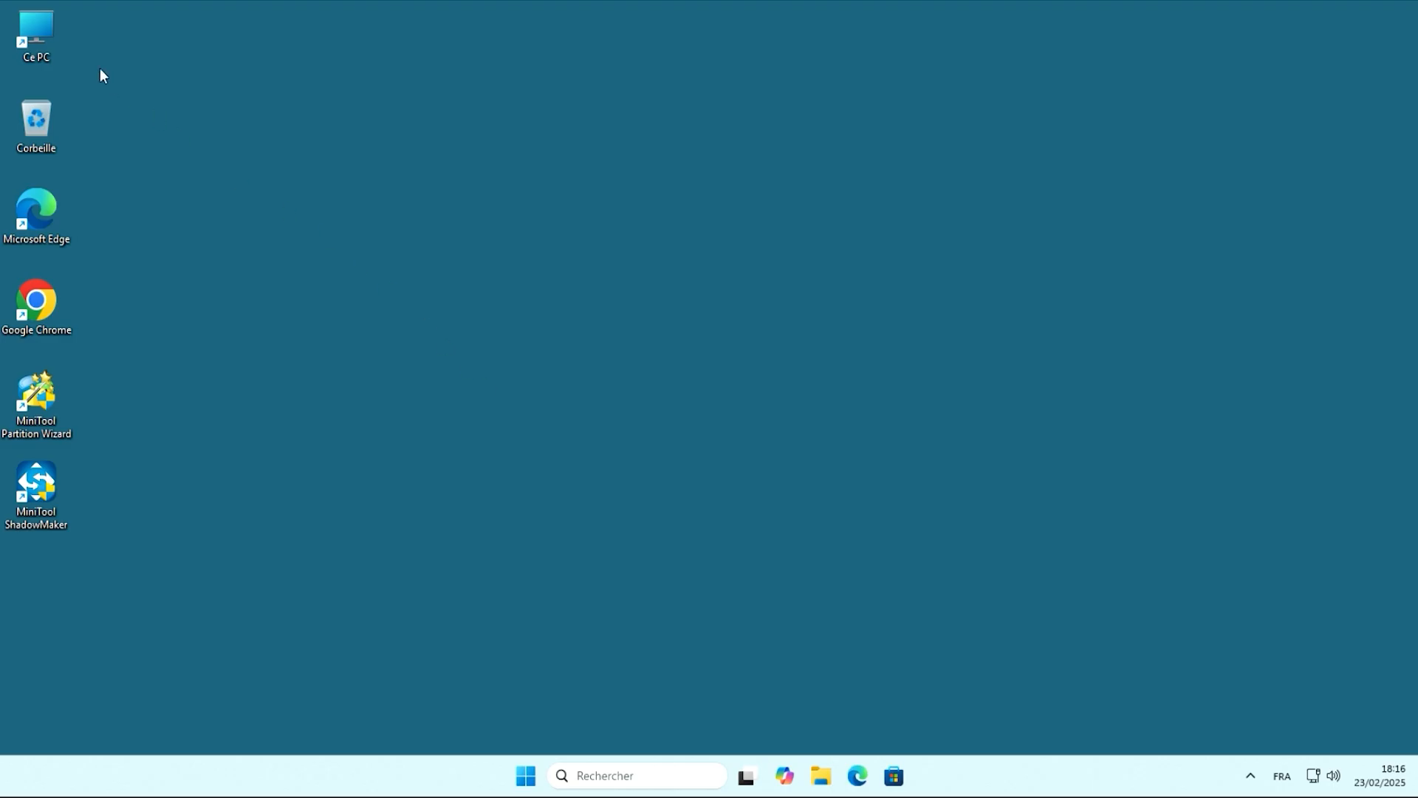
# Open Ce PC in File Explorer, check the listed drives and their capacity, and close the window
pyautogui.doubleClick(48, 30)
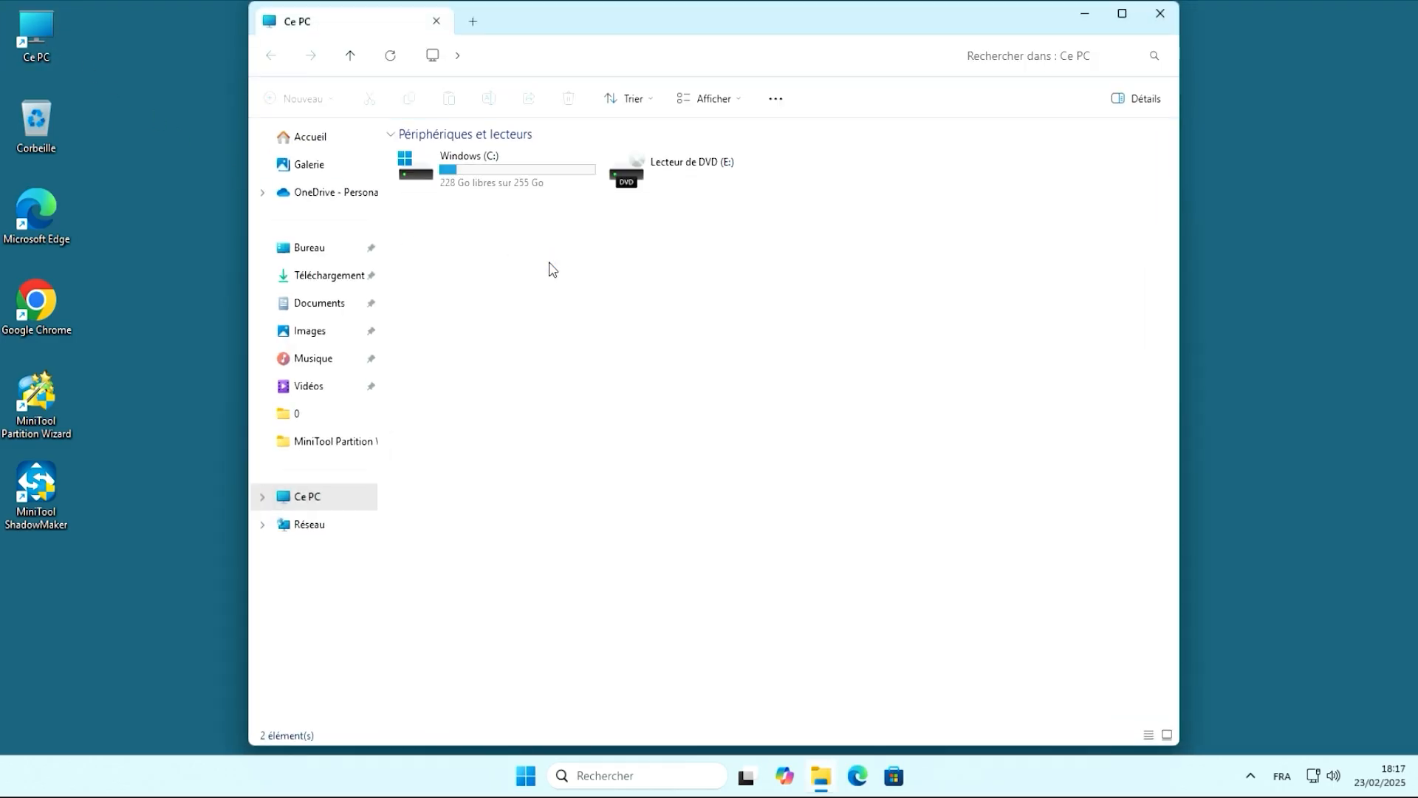
pyautogui.click(508, 173)
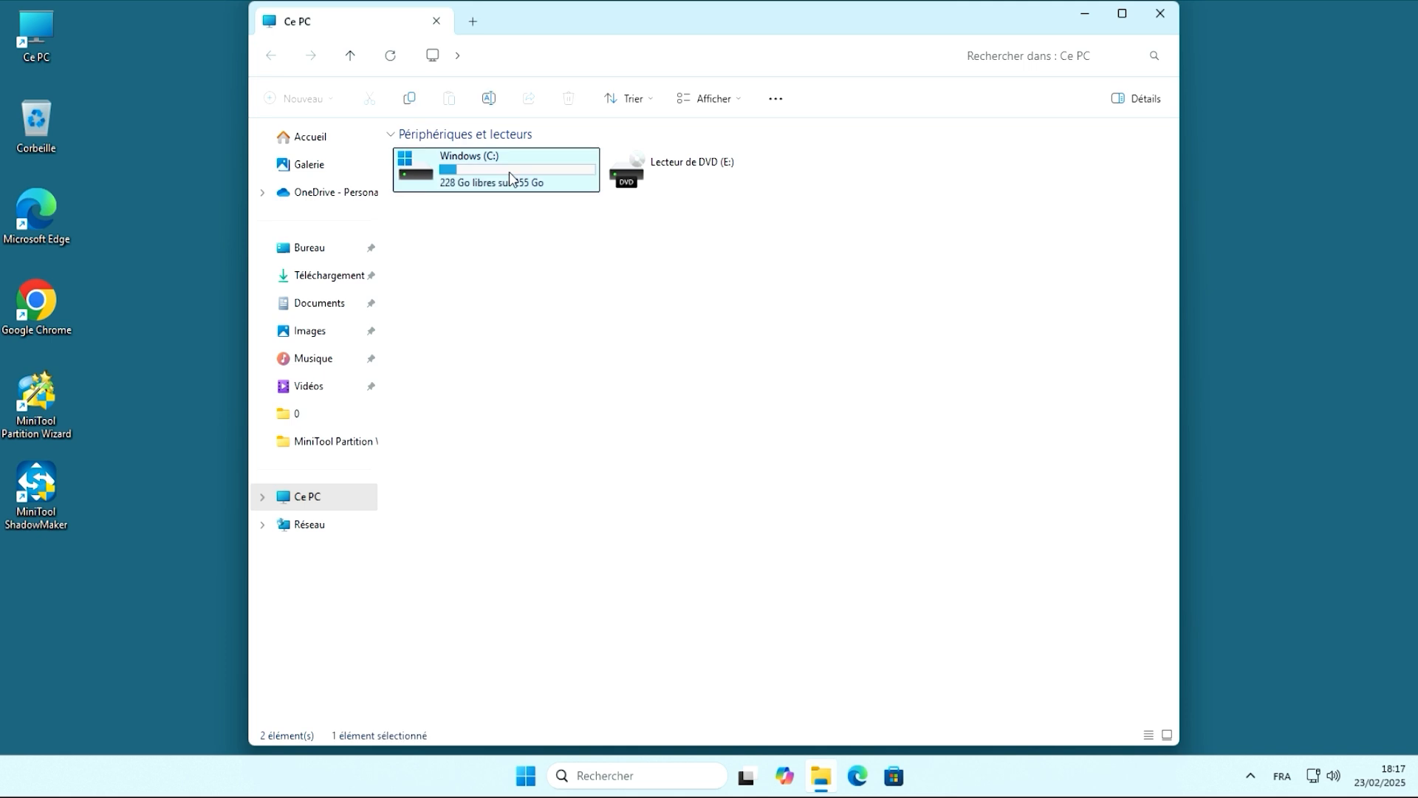
pyautogui.click(543, 275)
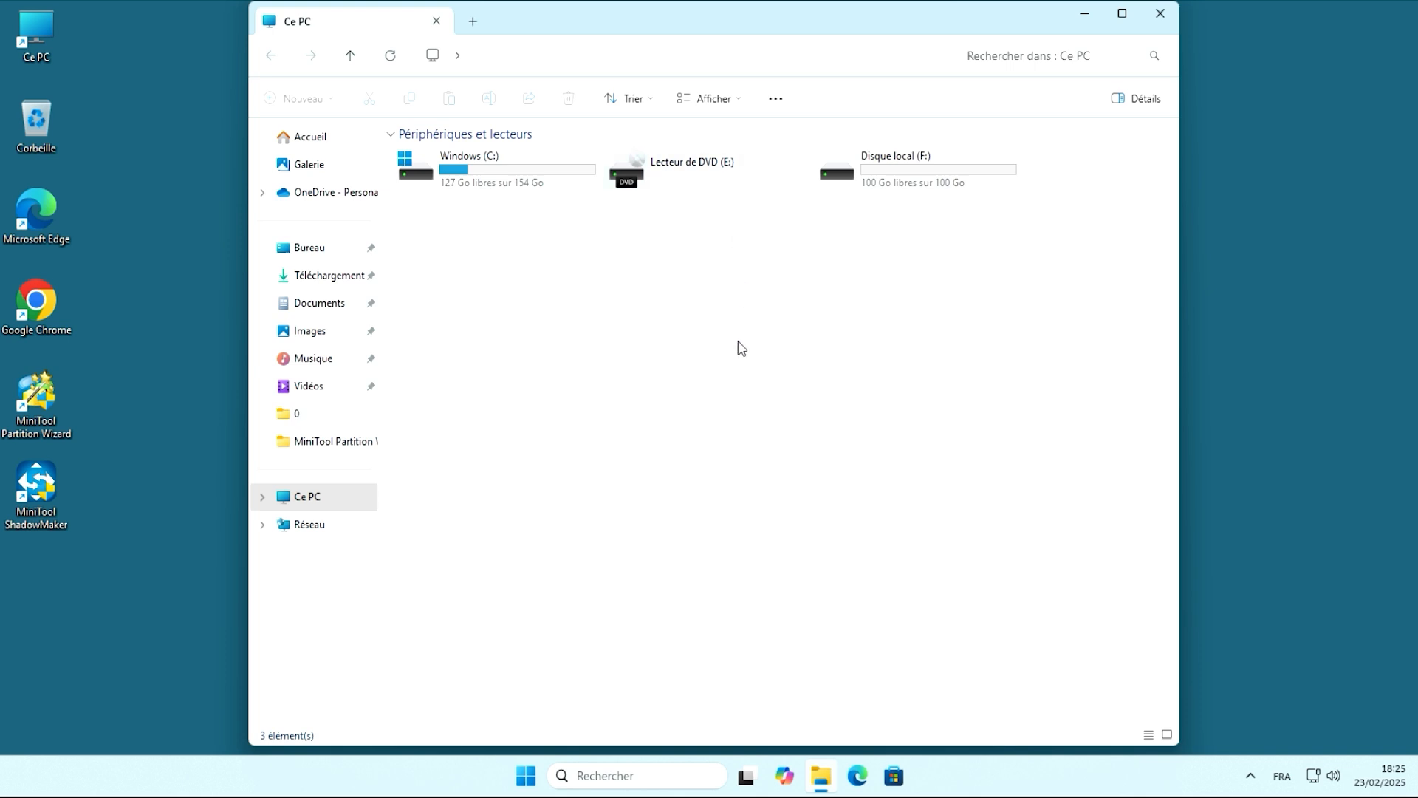
pyautogui.click(1162, 14)
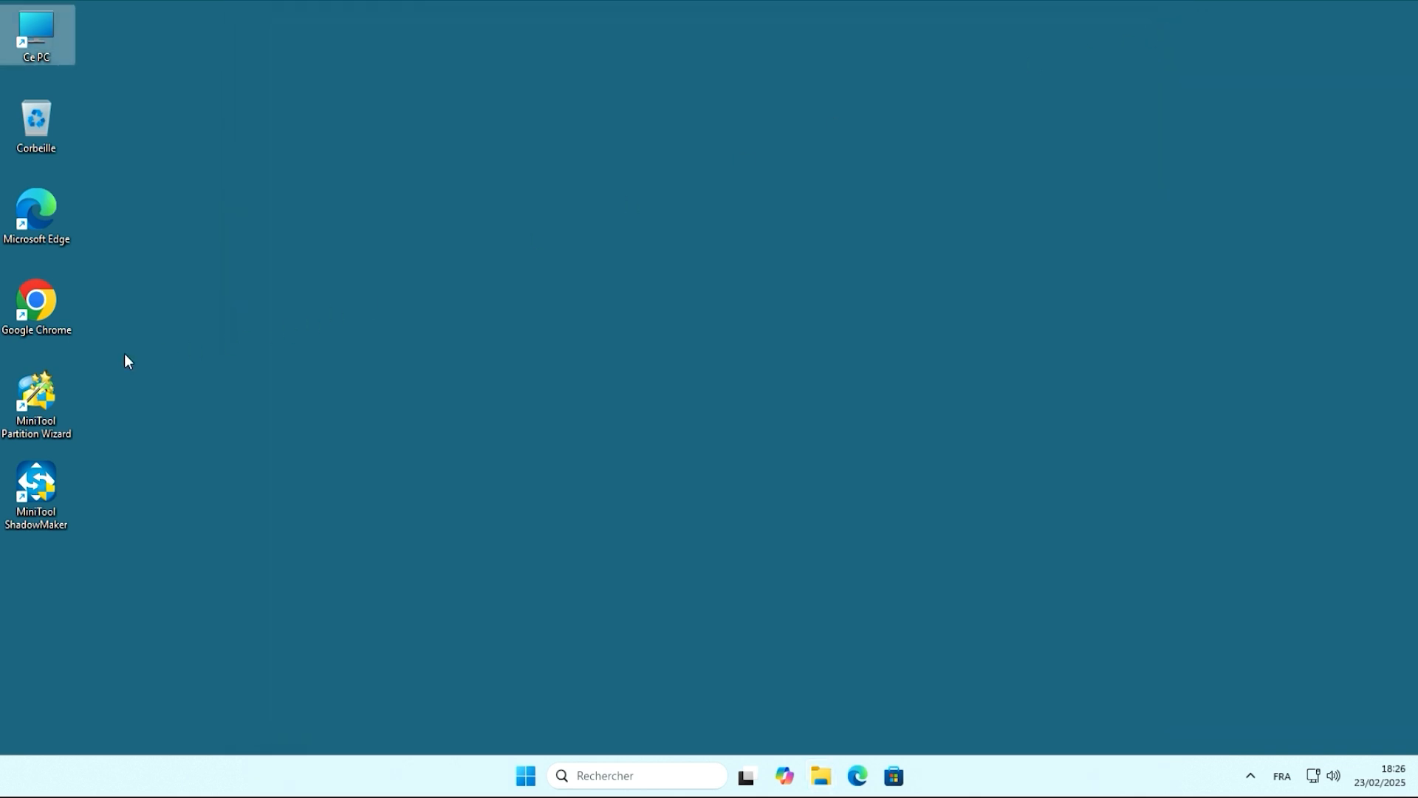
# Launch MiniTool Partition Wizard with administrator approval and change the F: partition's drive letter to D:
pyautogui.doubleClick(49, 374)
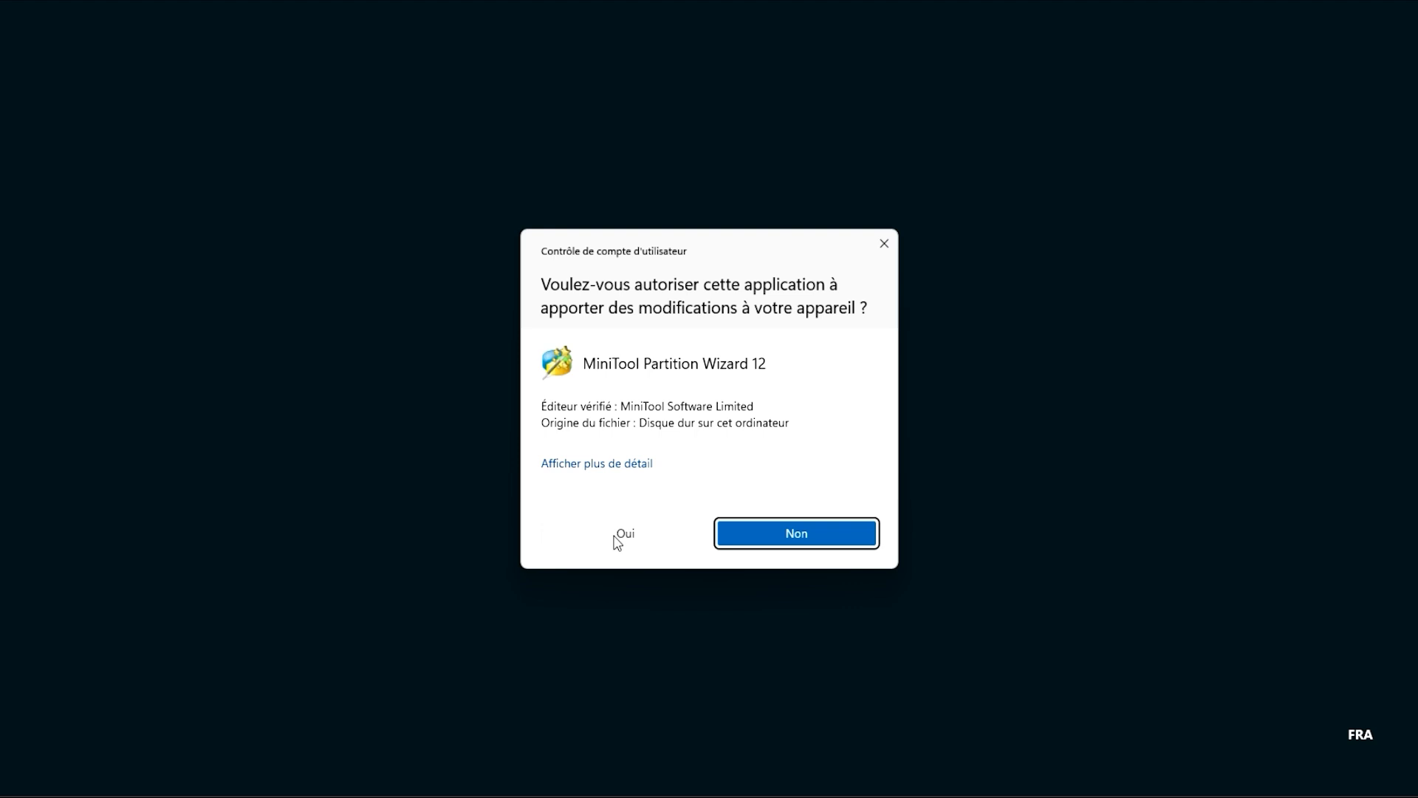
pyautogui.click(616, 535)
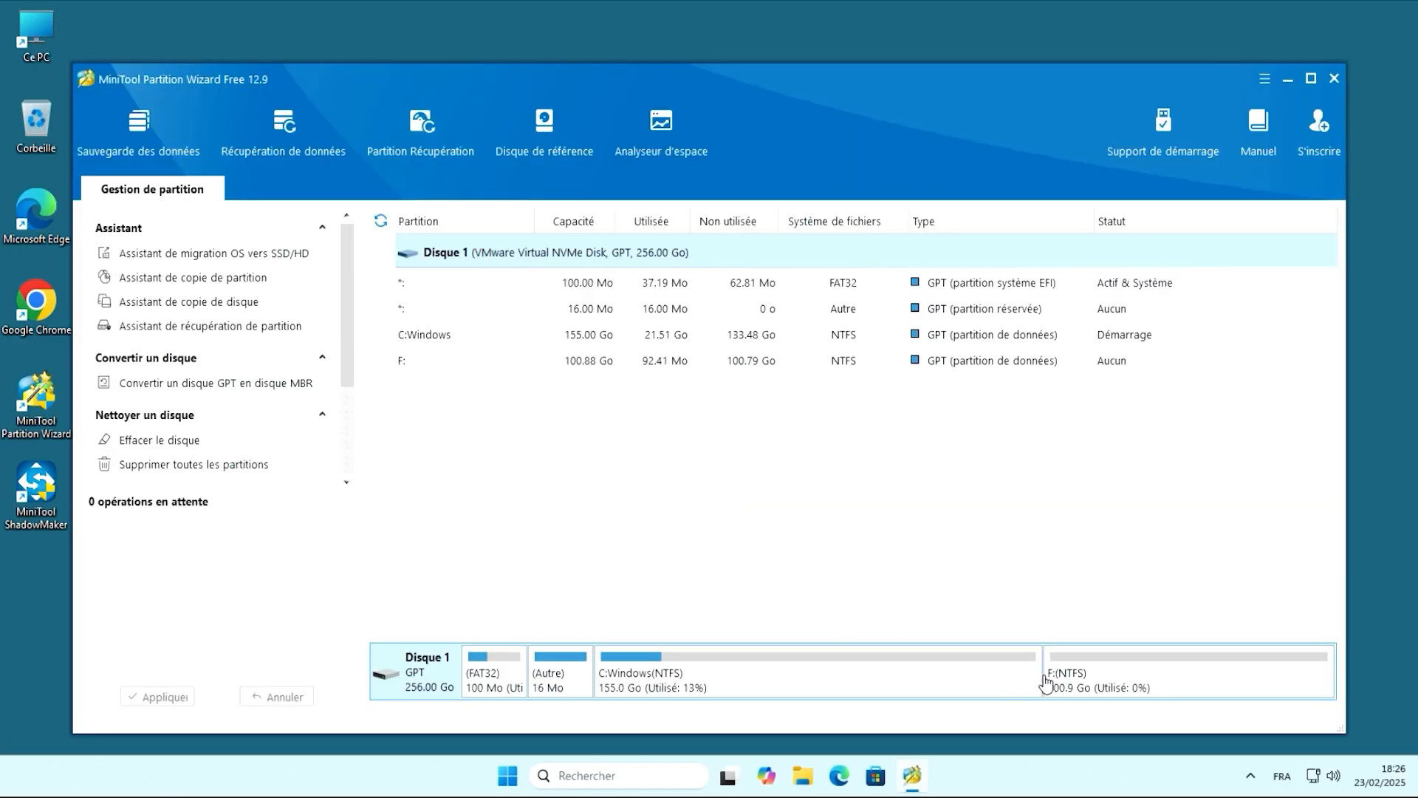
pyautogui.rightClick(1071, 681)
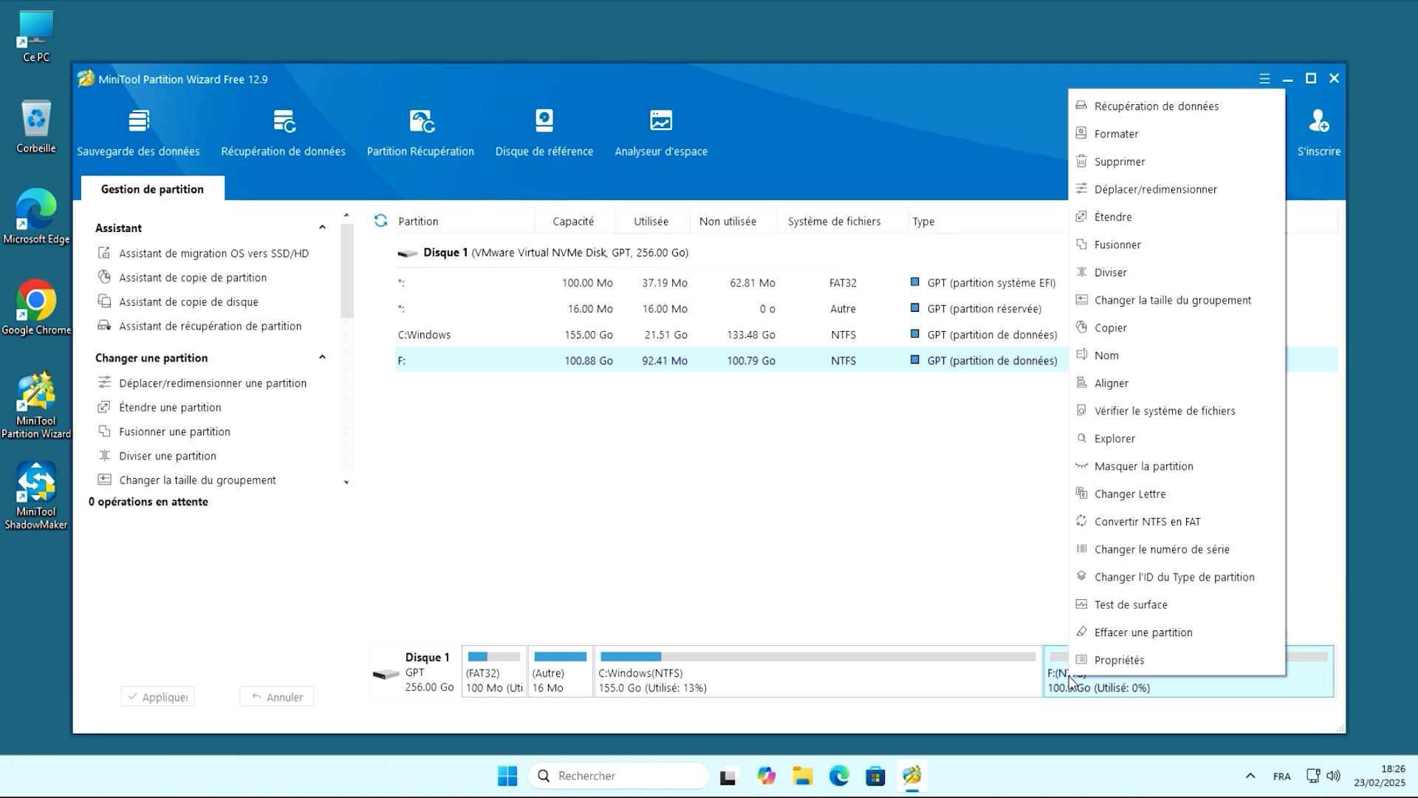
pyautogui.click(1135, 495)
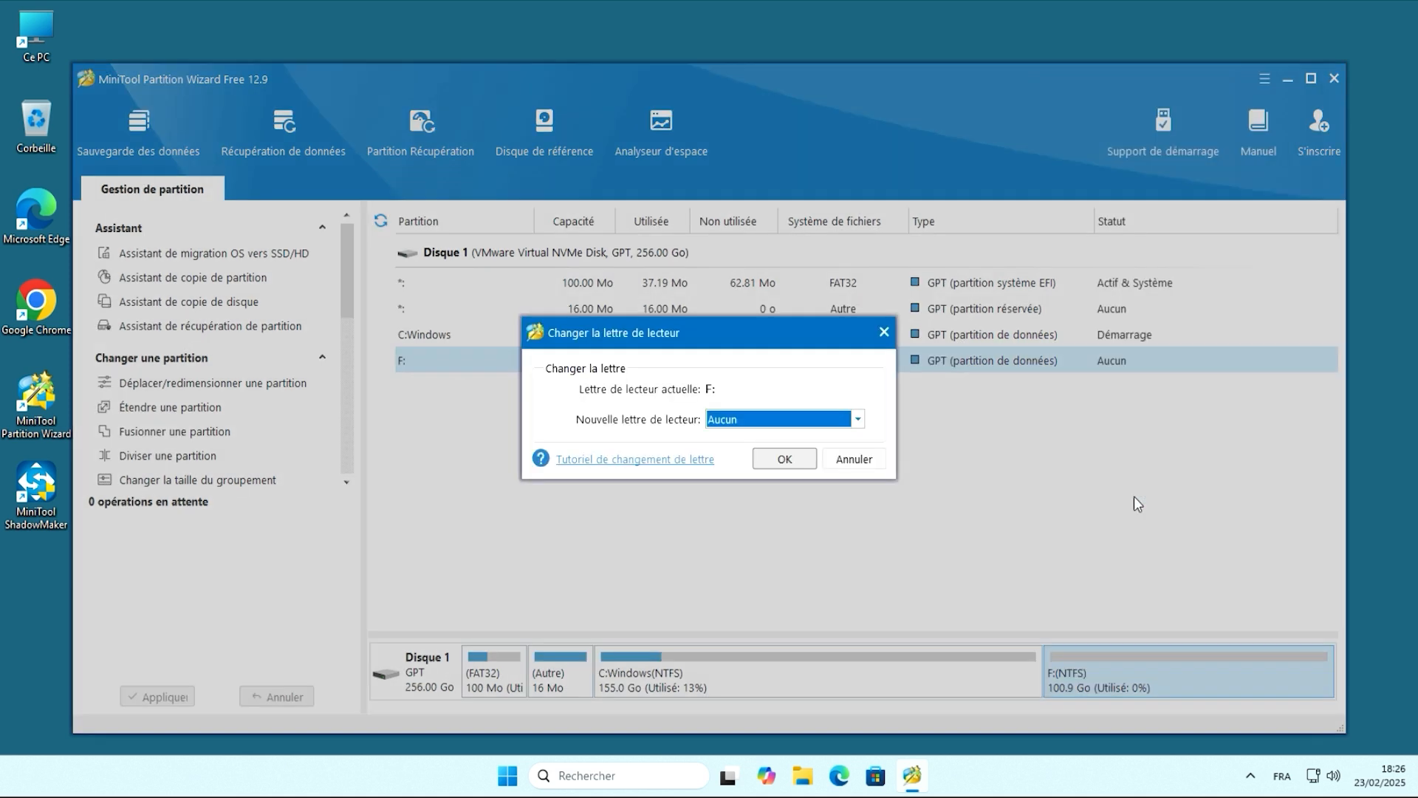
pyautogui.click(859, 420)
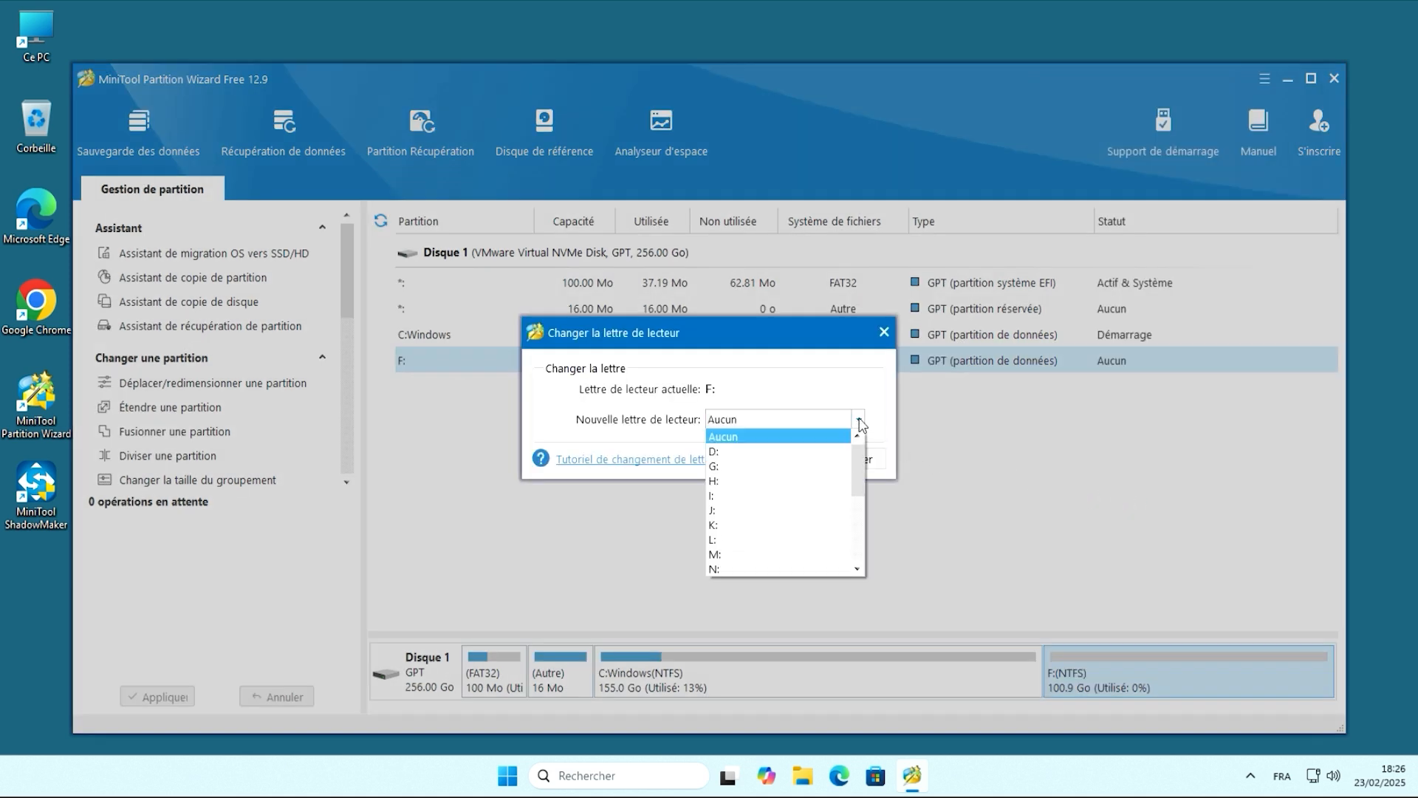
pyautogui.click(768, 453)
pyautogui.click(770, 458)
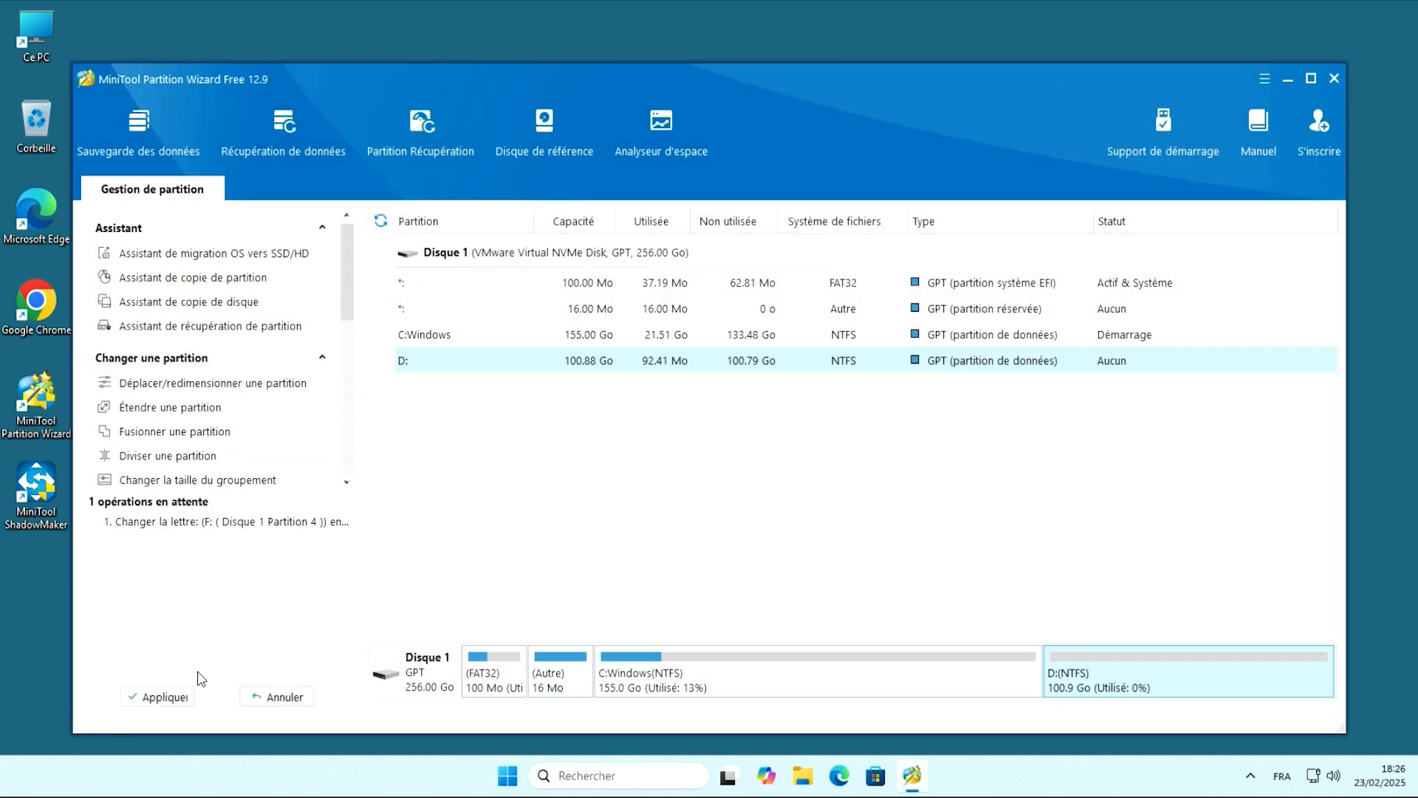
# Apply the pending drive letter change and open Ce PC to check the drives
pyautogui.click(188, 687)
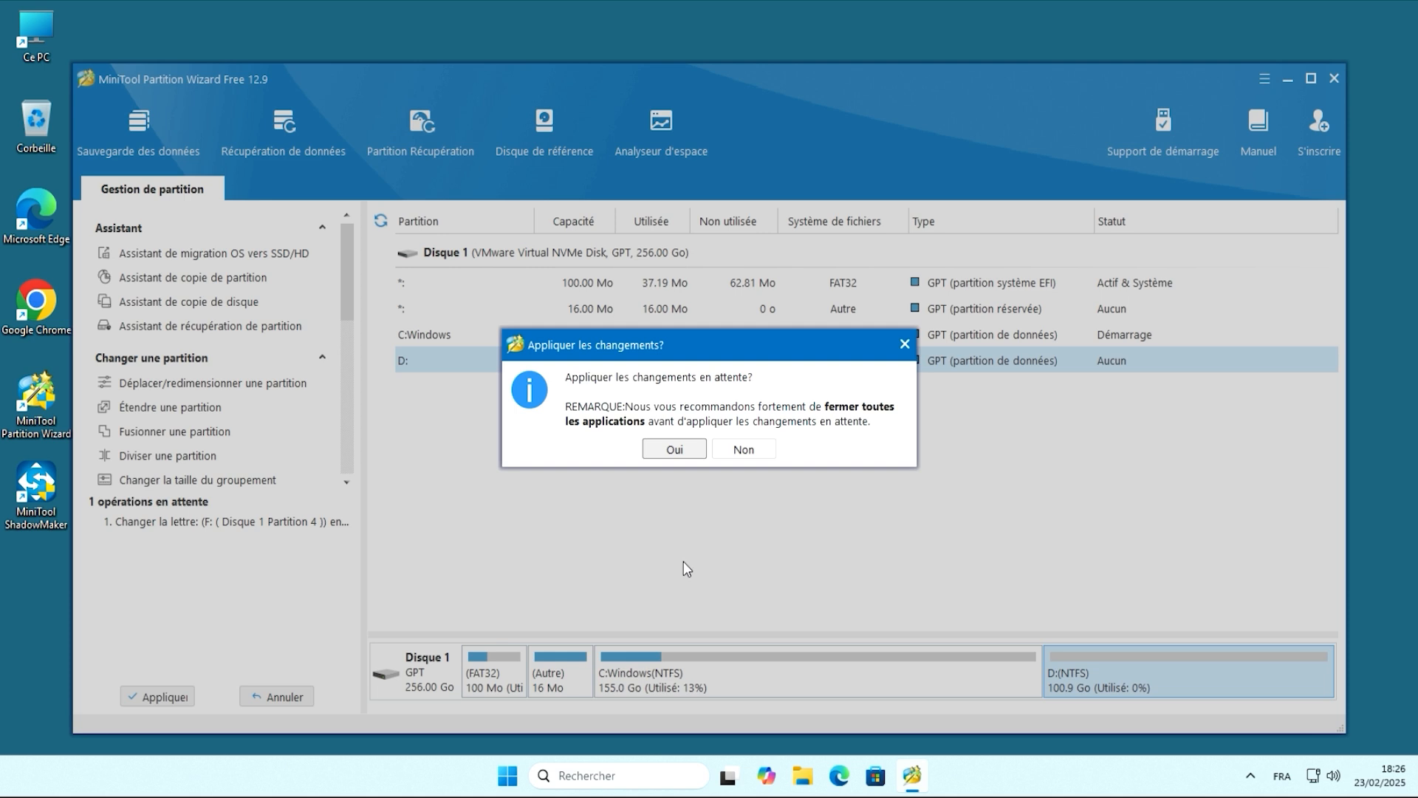
pyautogui.click(674, 449)
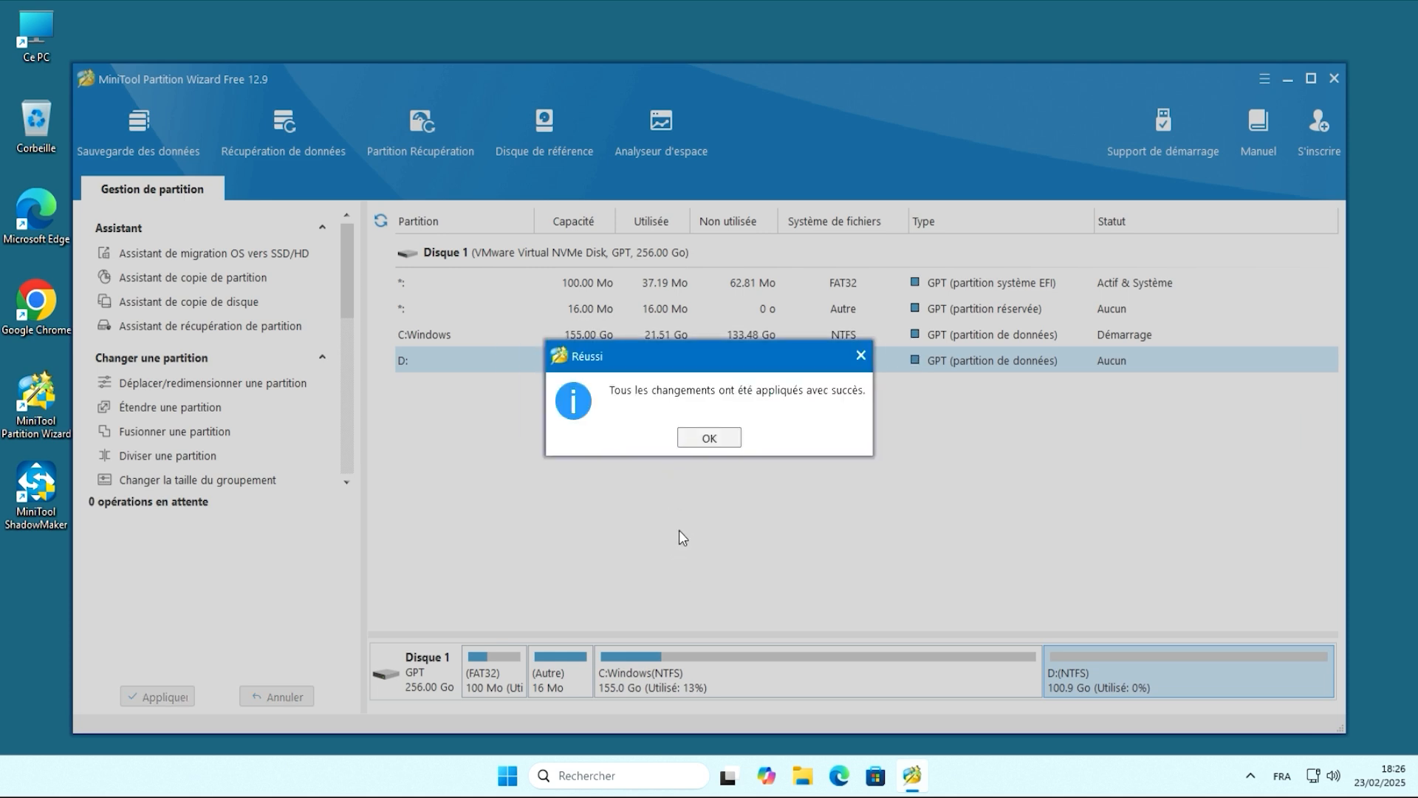
pyautogui.click(708, 440)
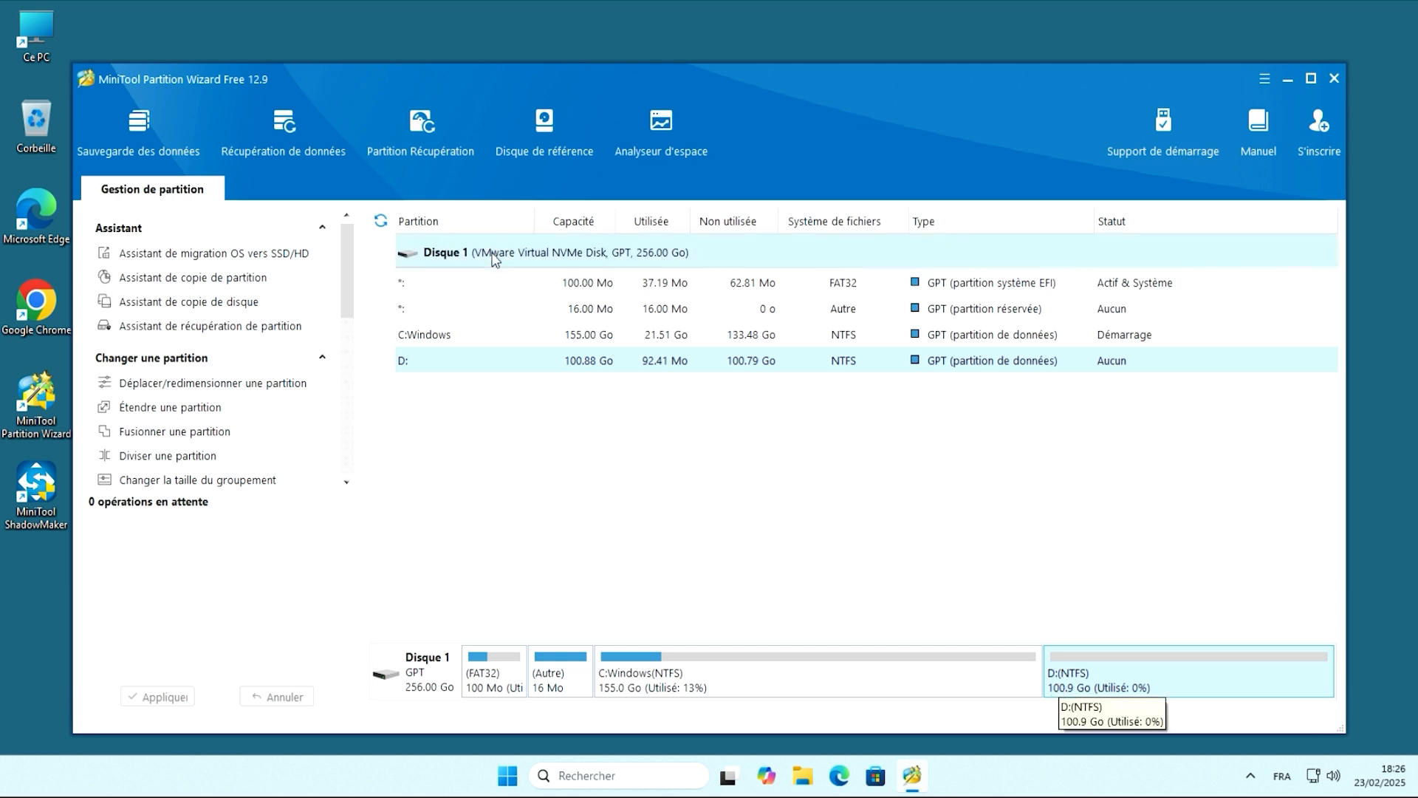
pyautogui.doubleClick(43, 25)
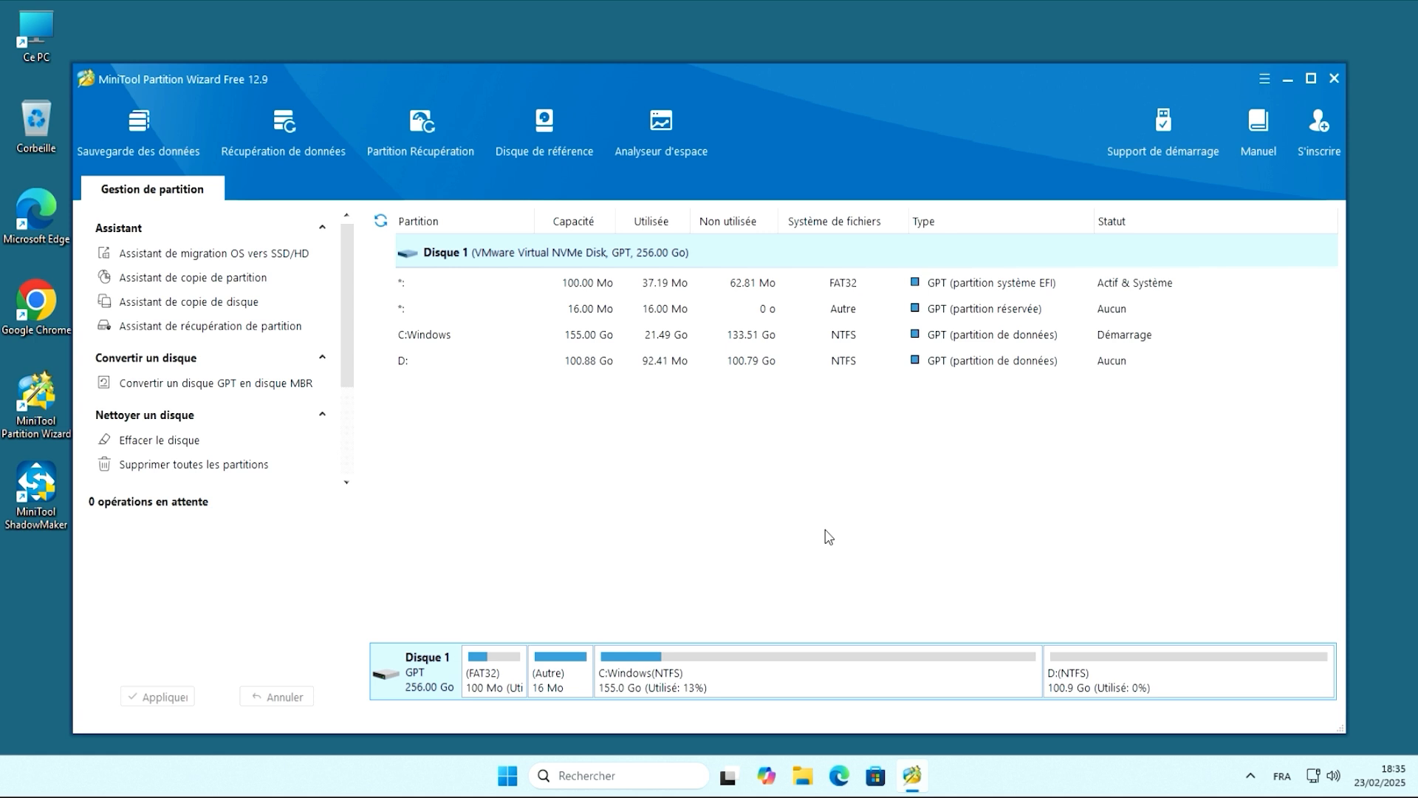
# Extend the C:Windows partition by taking about 60.86 Go of free space from the D: partition
pyautogui.click(825, 687)
pyautogui.rightClick(826, 686)
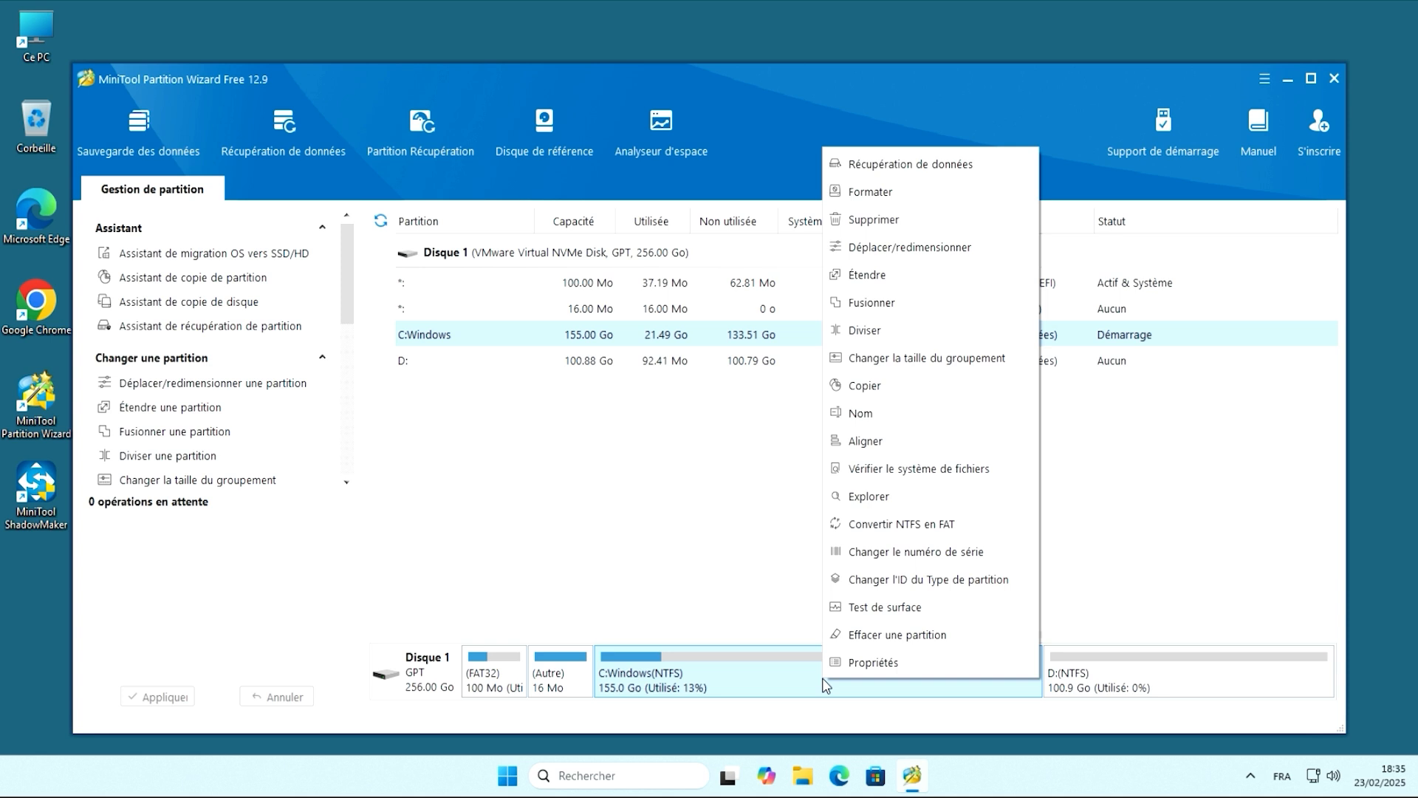
pyautogui.click(884, 278)
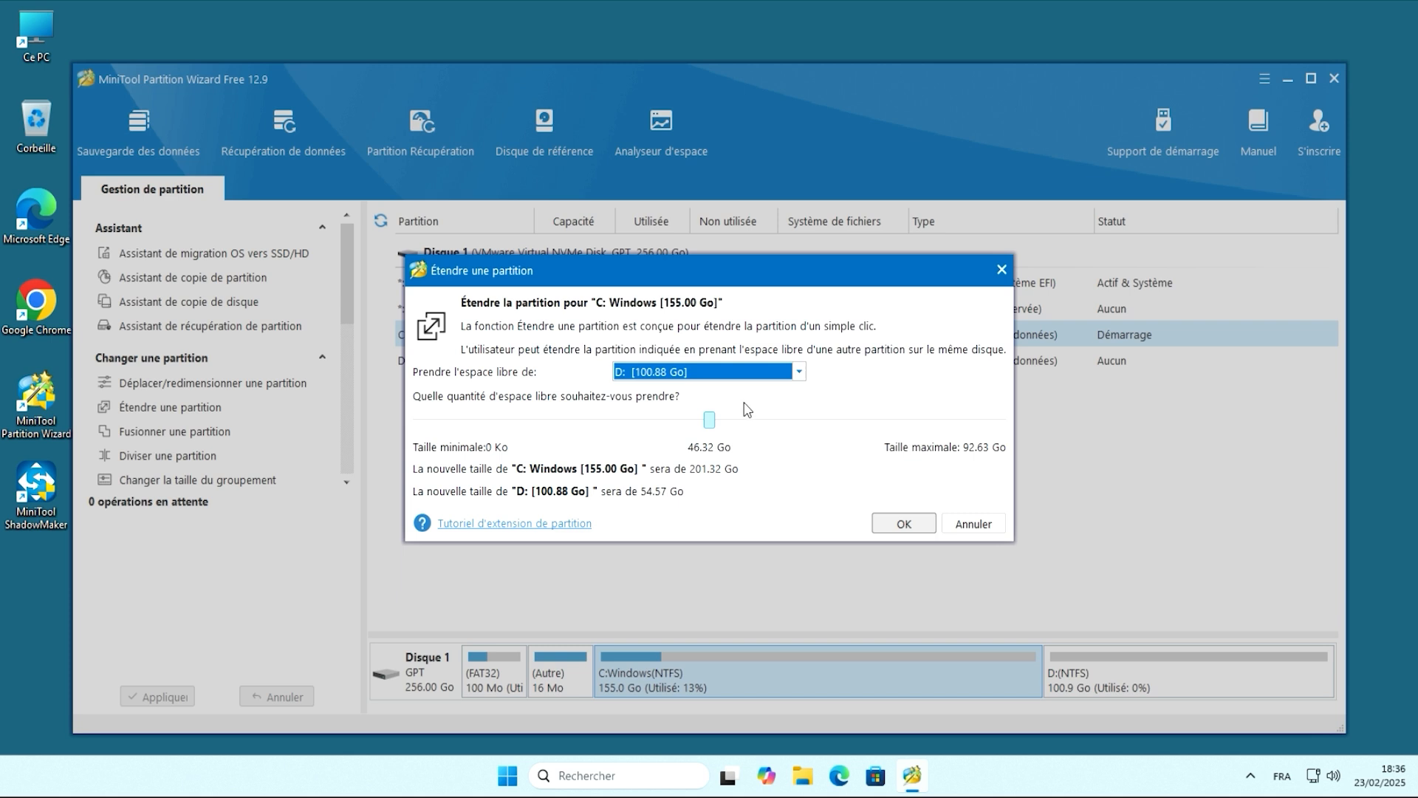
pyautogui.click(709, 420)
pyautogui.moveTo(728, 421); pyautogui.dragTo(803, 419)
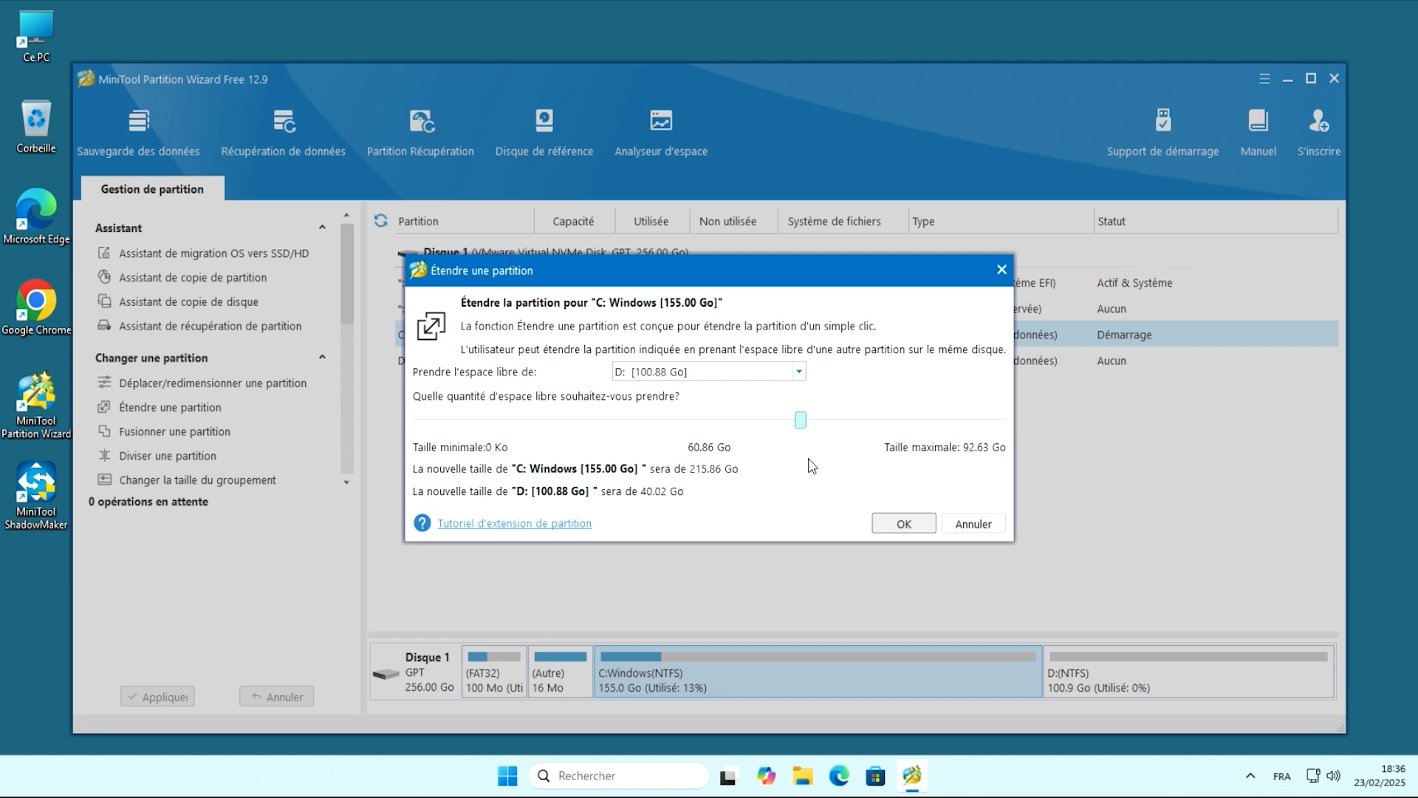
pyautogui.click(898, 524)
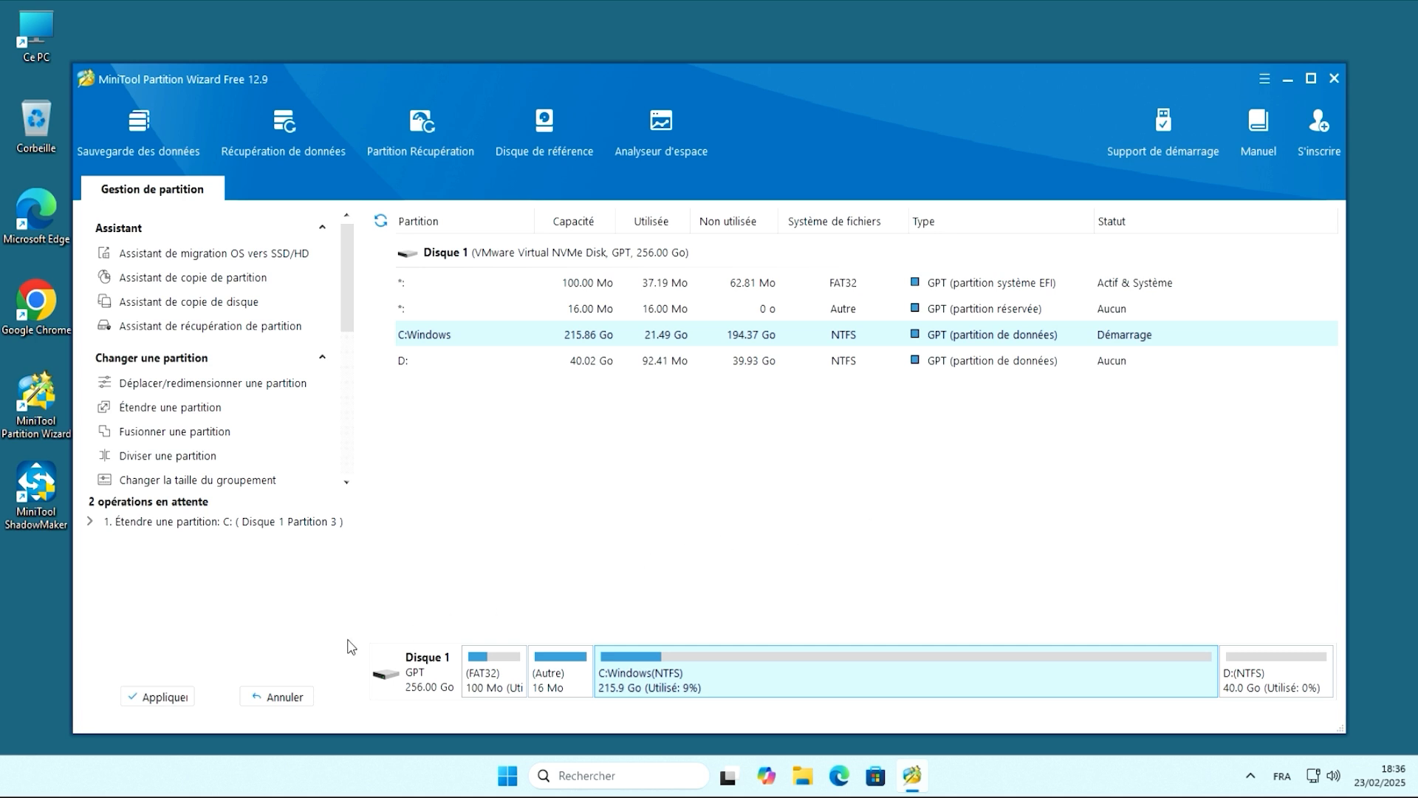
# Apply the pending extension of C:Windows and check the new sizes of the C: and D: partitions
pyautogui.click(150, 697)
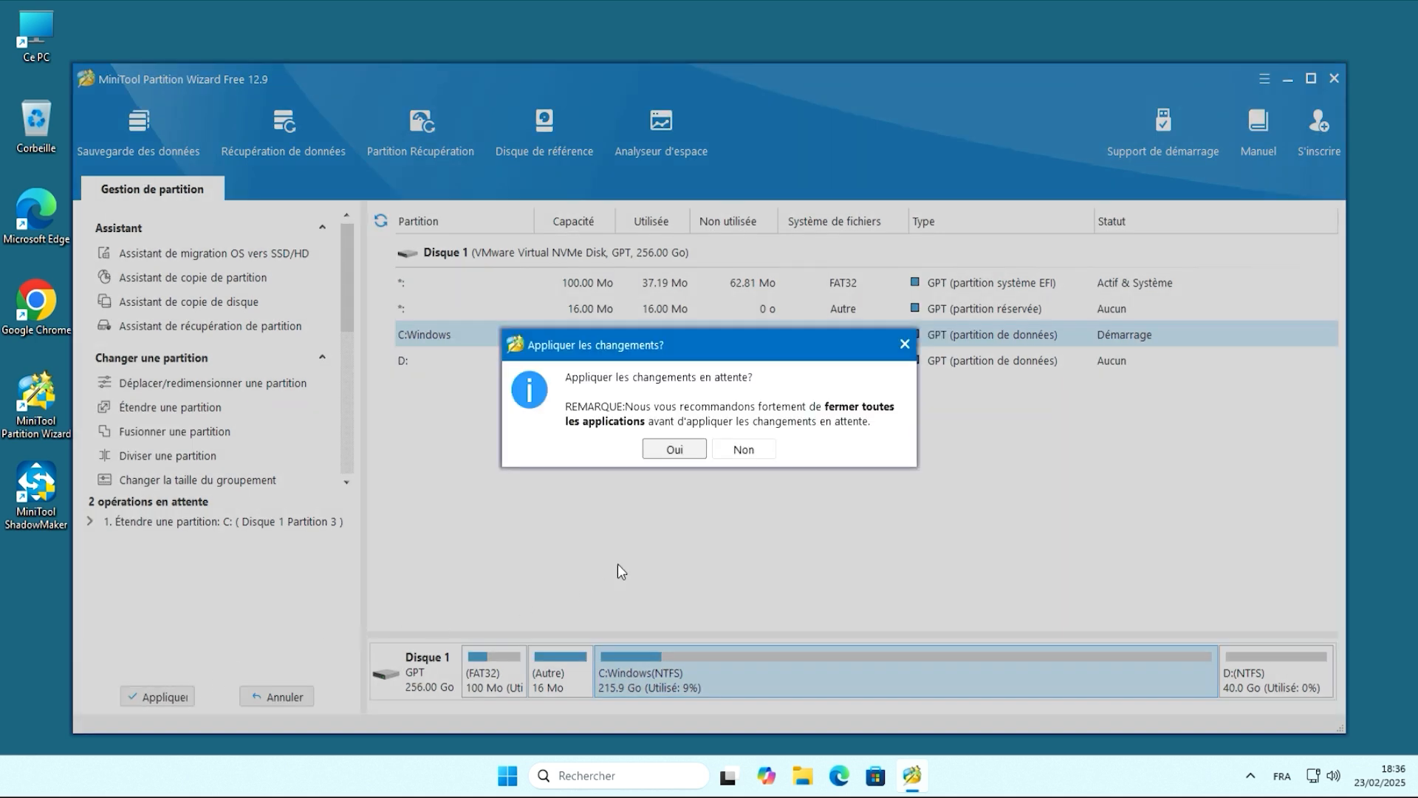
pyautogui.click(675, 450)
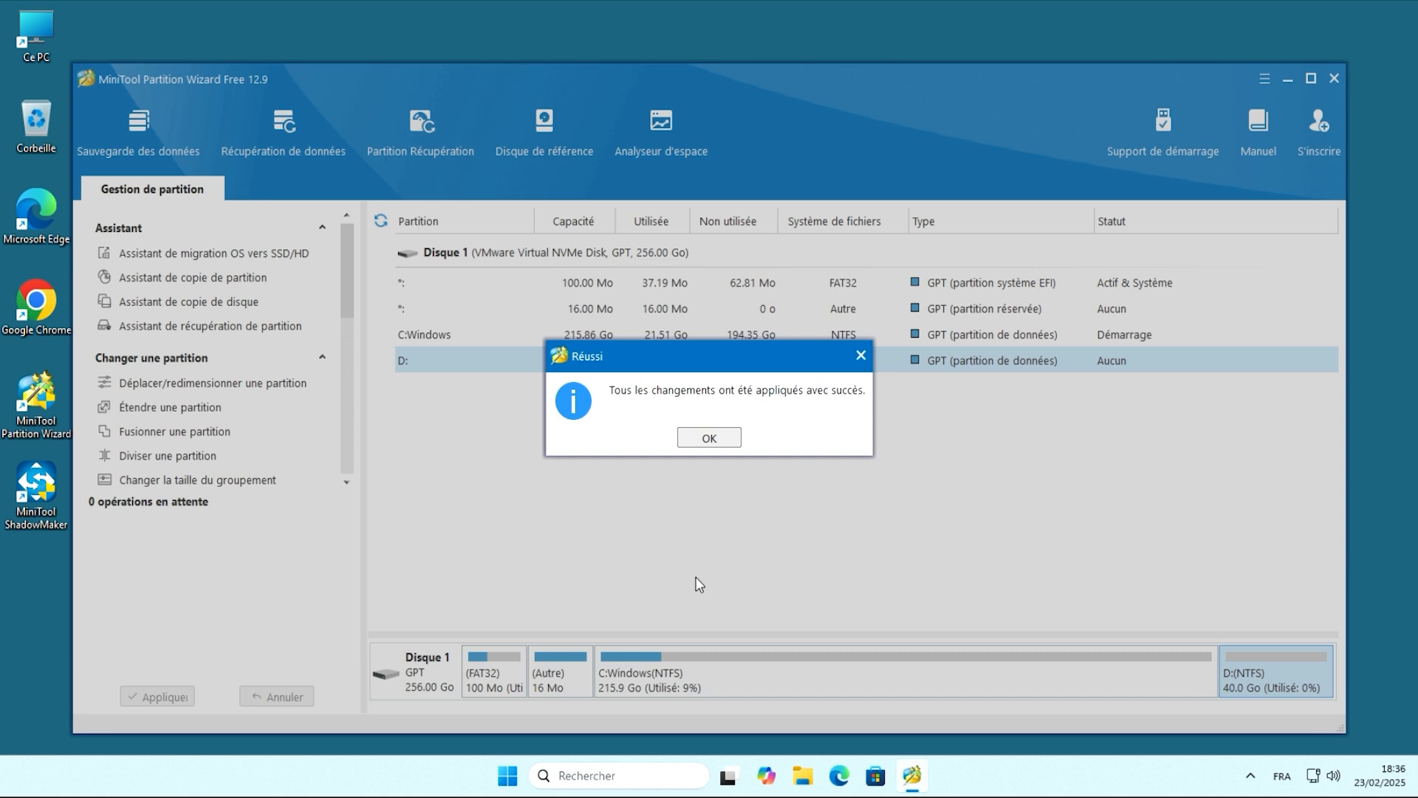
pyautogui.click(715, 437)
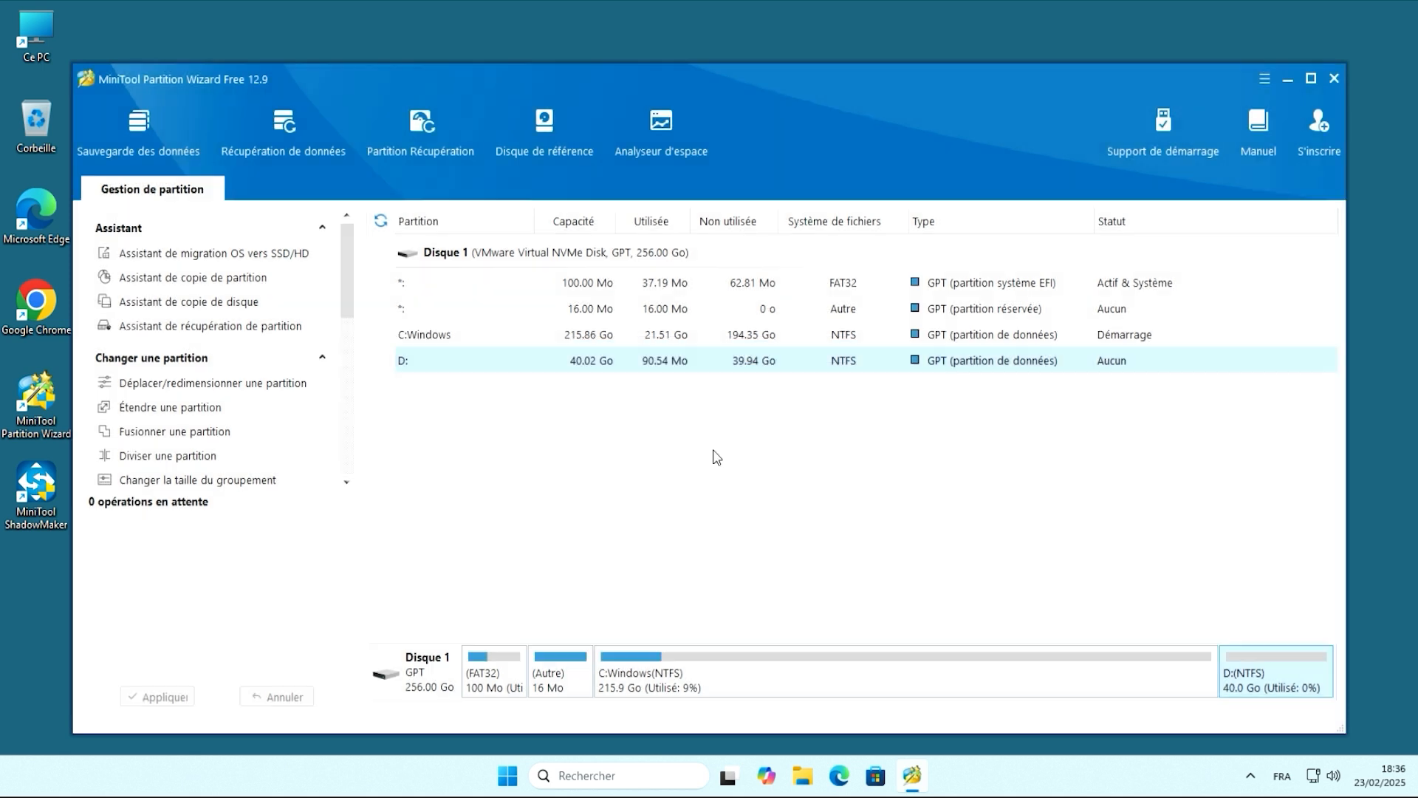
pyautogui.click(619, 698)
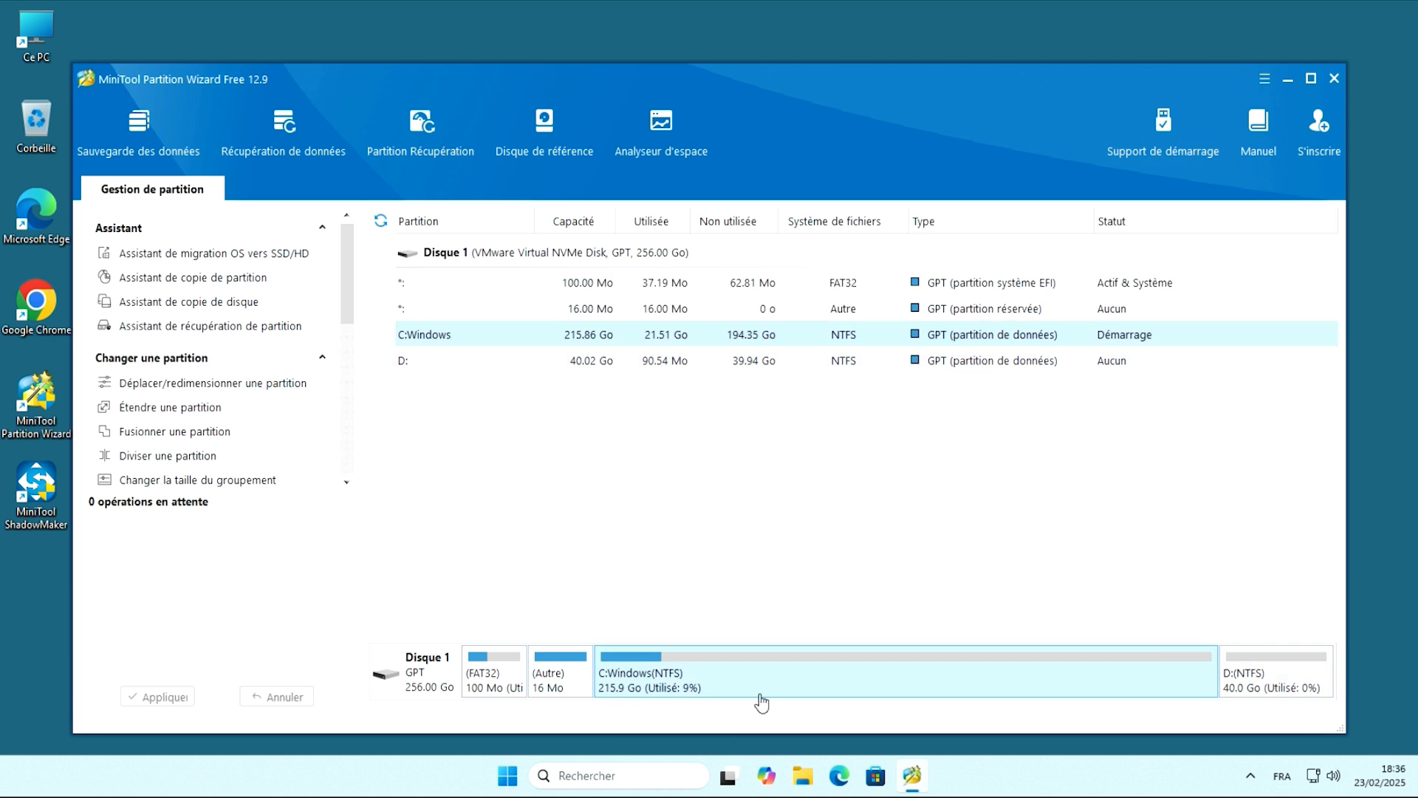
pyautogui.click(1252, 698)
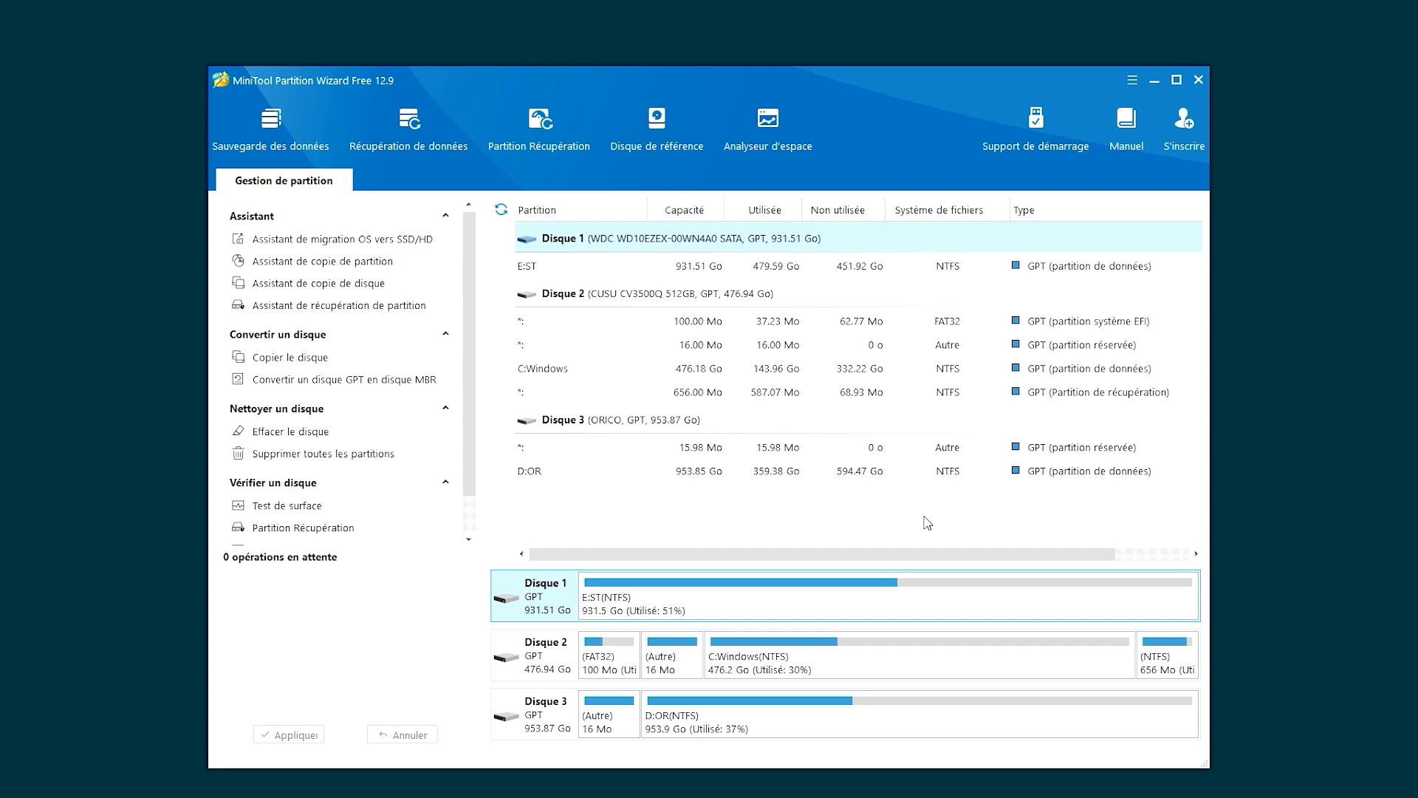
# Examine the E:, C: and D: partitions across the three disks and the operations available for E:ST
pyautogui.click(904, 602)
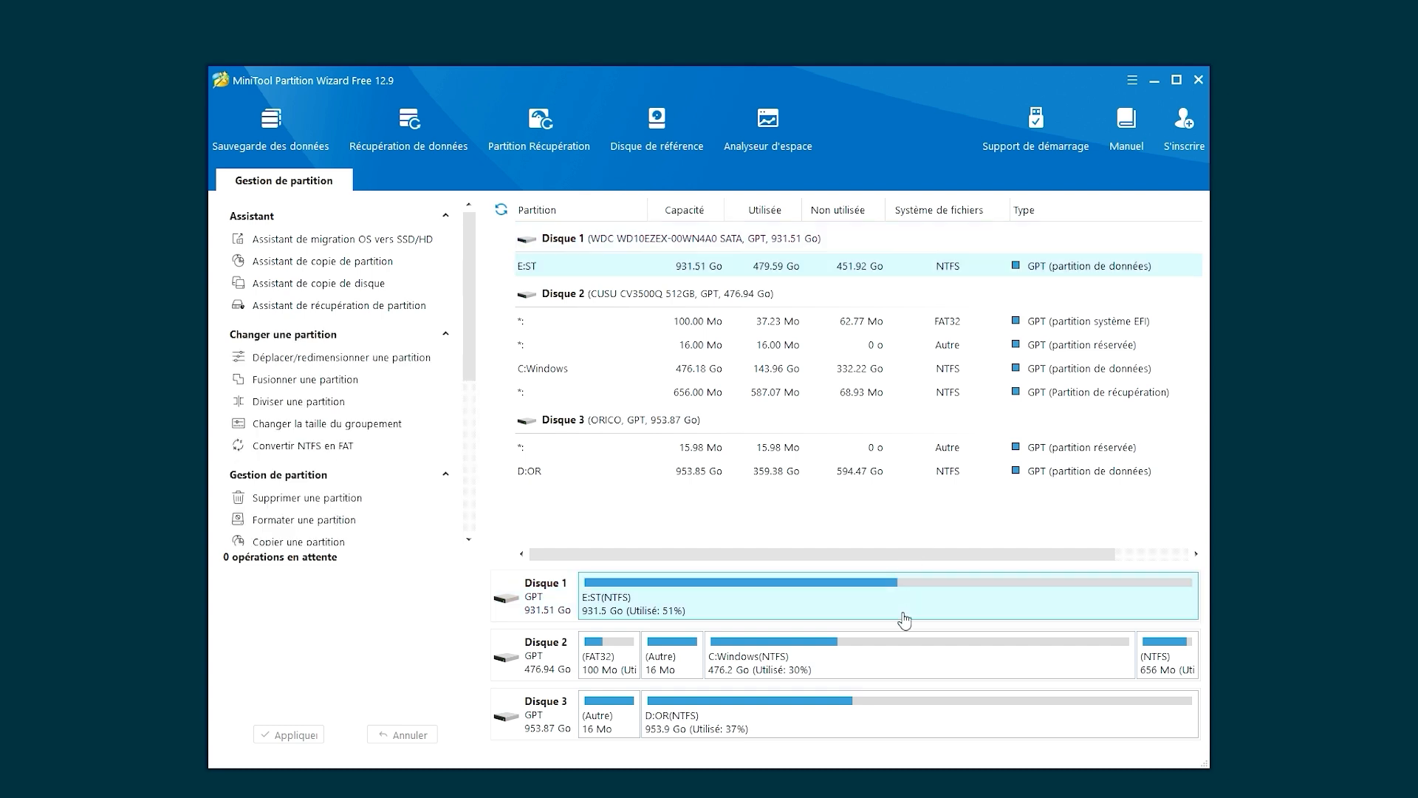
pyautogui.click(894, 667)
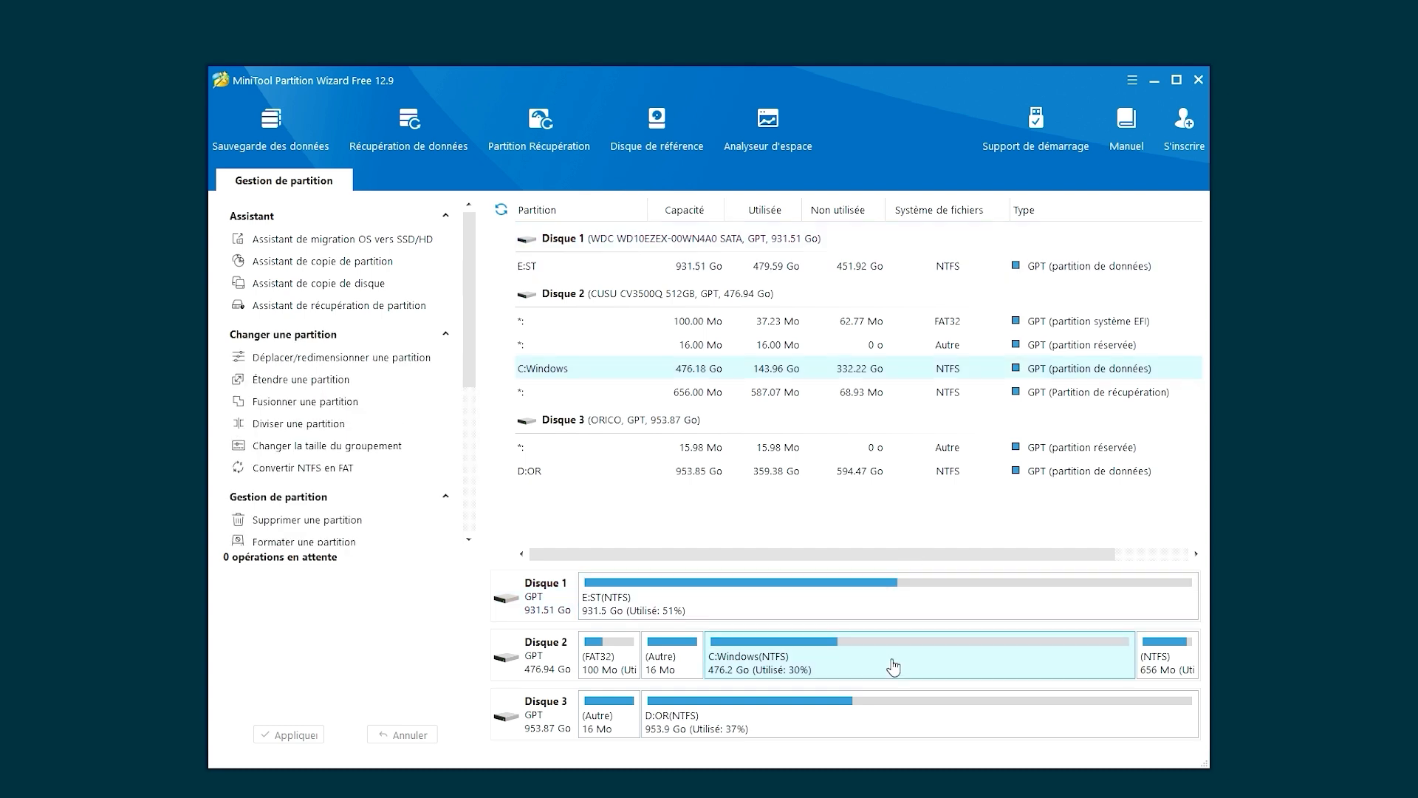
pyautogui.click(878, 724)
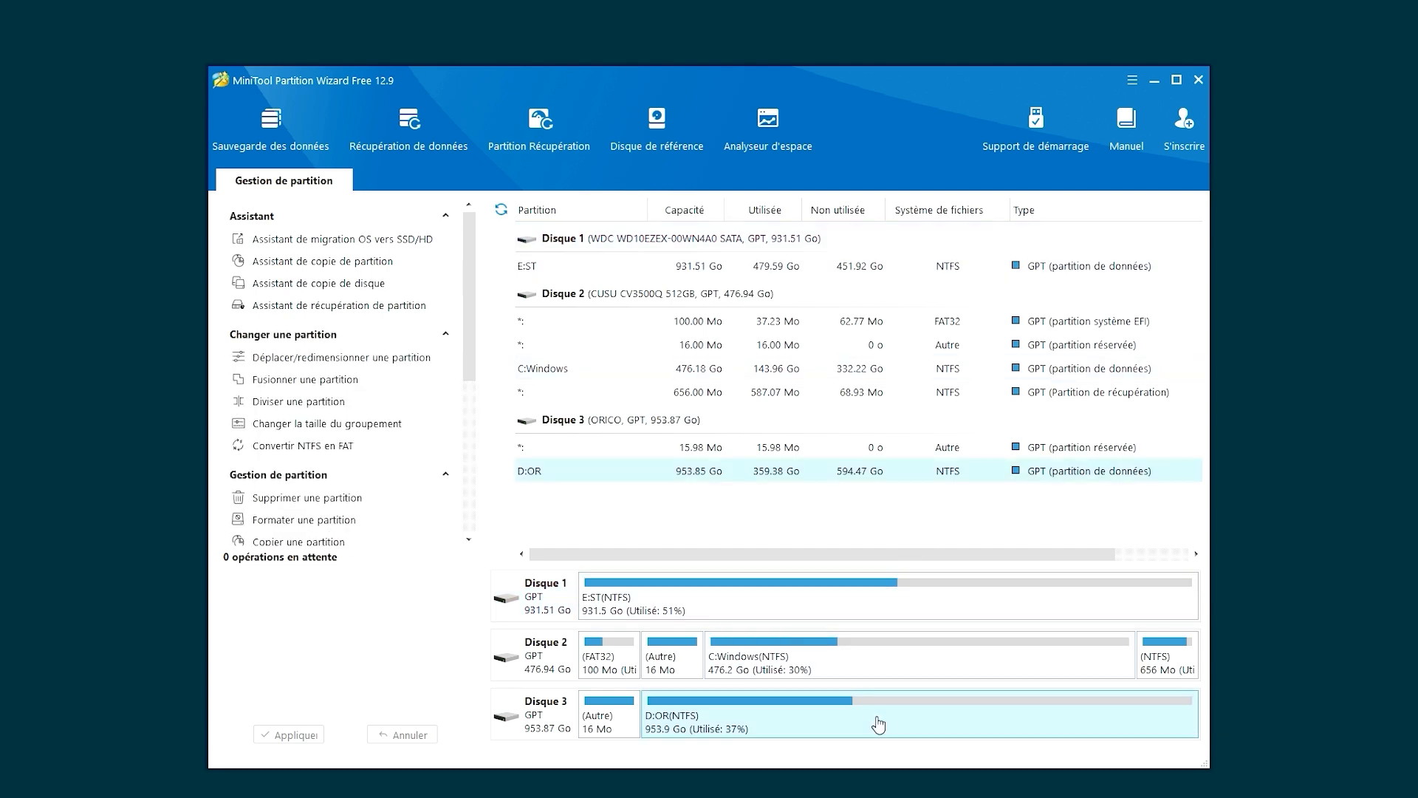
pyautogui.click(859, 612)
pyautogui.rightClick(859, 613)
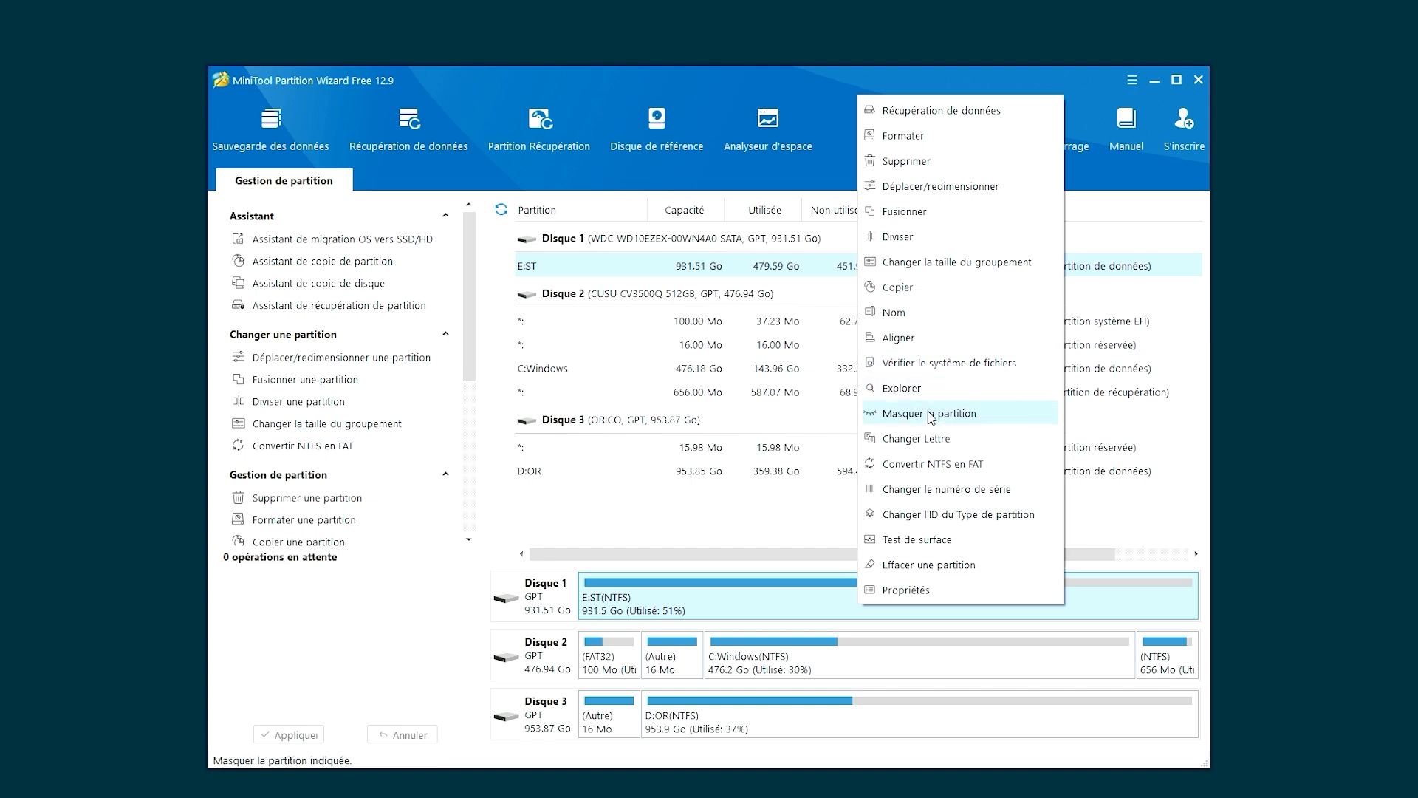
pyautogui.click(885, 616)
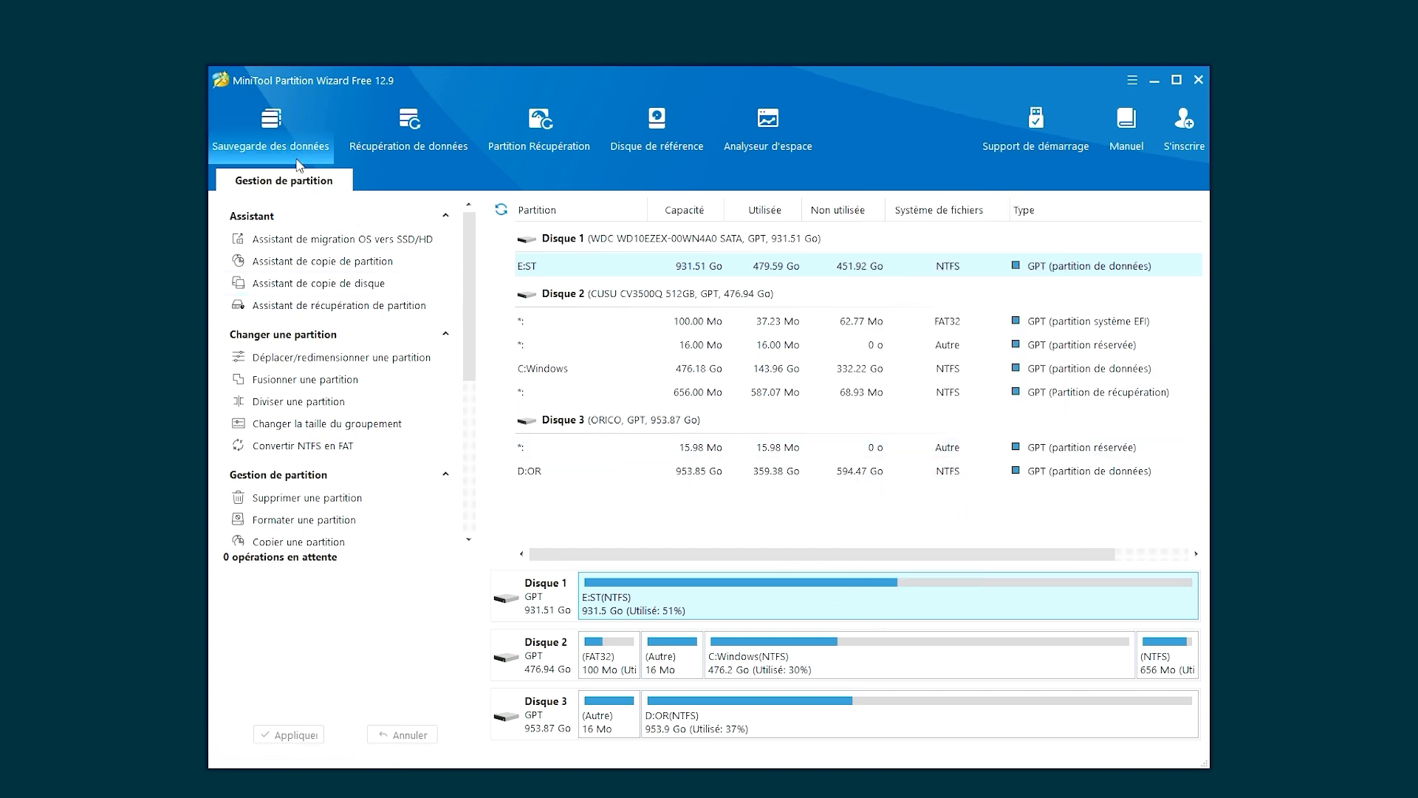
# Open the data backup tool MiniTool ShadowMaker and dismiss its licence offer
pyautogui.click(276, 140)
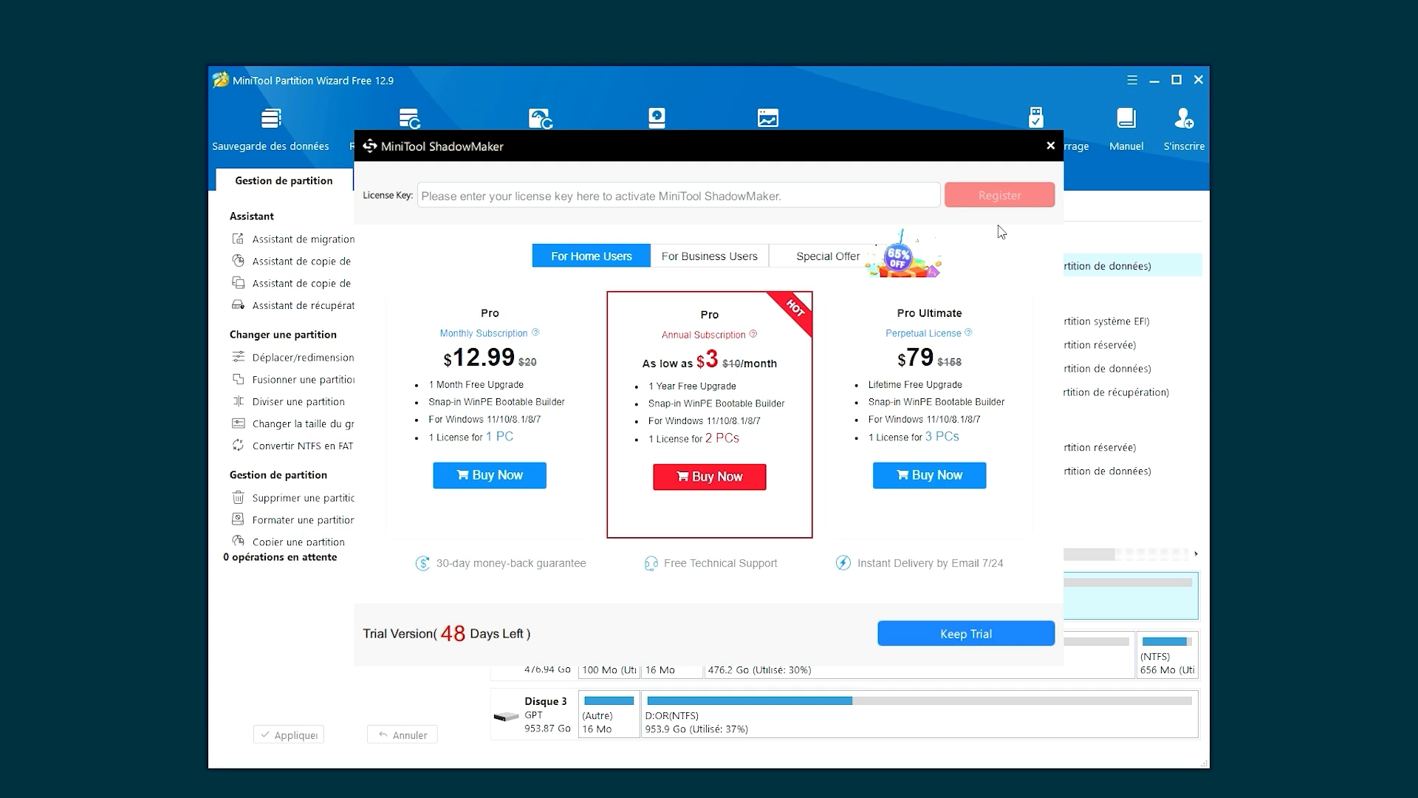
pyautogui.click(1050, 146)
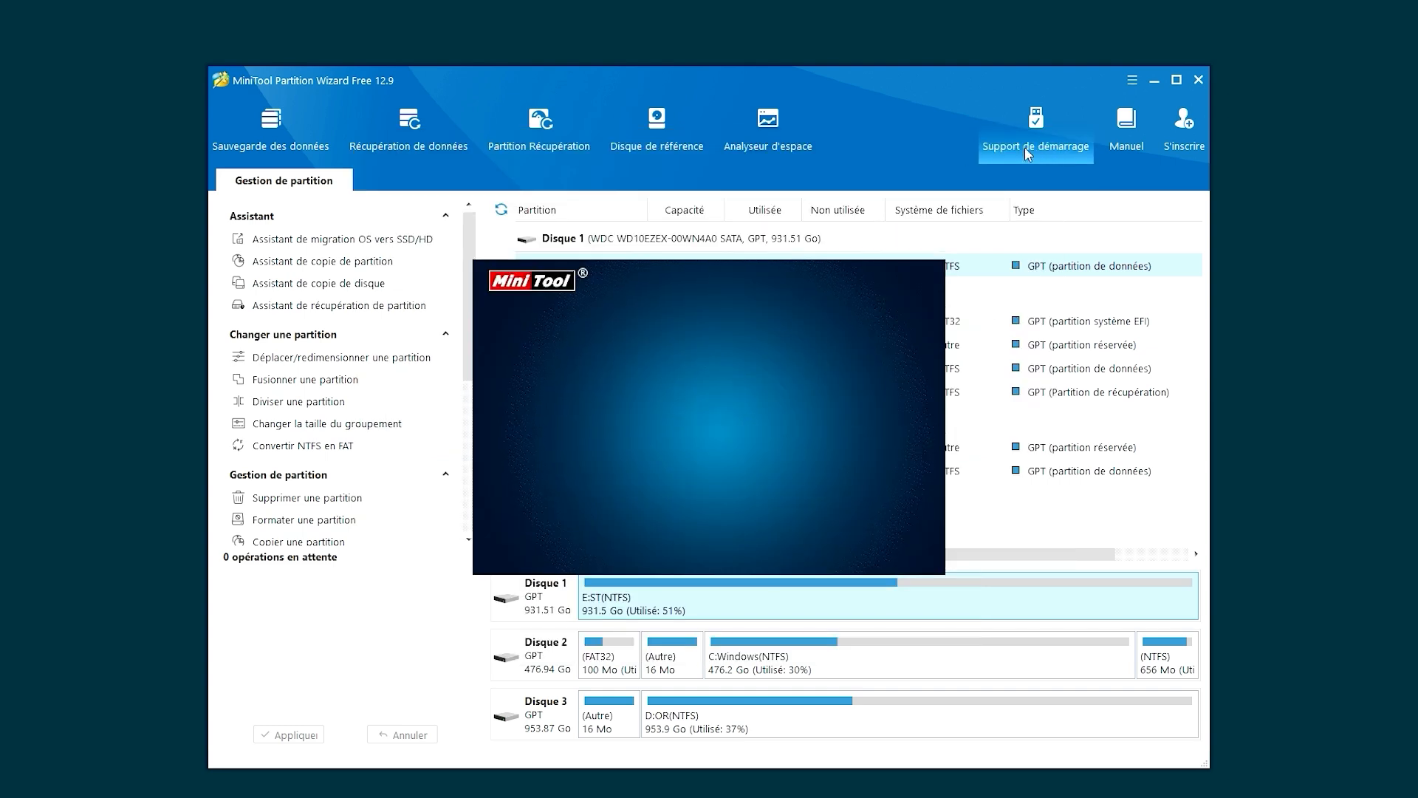
# Open data recovery in MiniTool Partition Wizard and scan the Windows (C: NTFS) drive for recoverable files
pyautogui.click(424, 154)
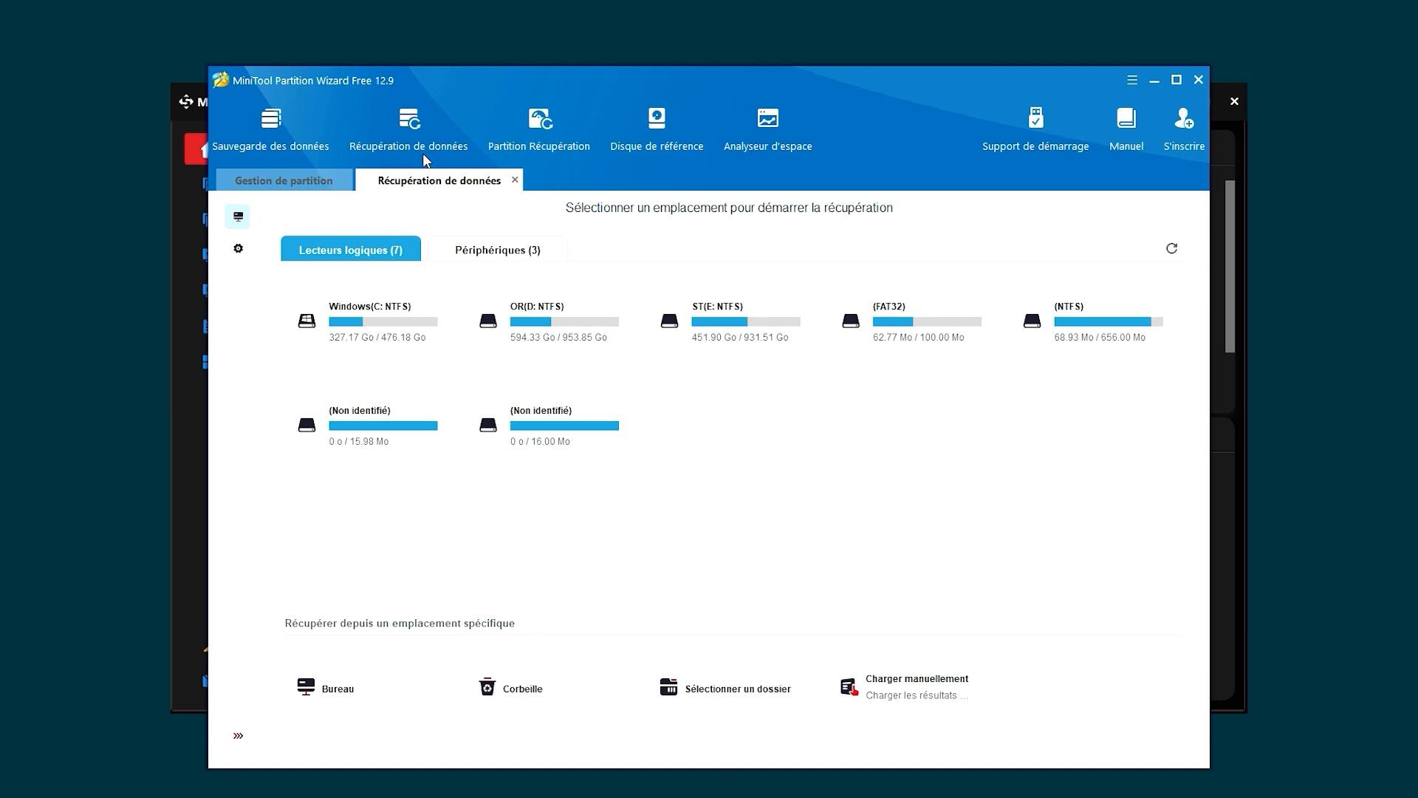
pyautogui.moveTo(431, 353)
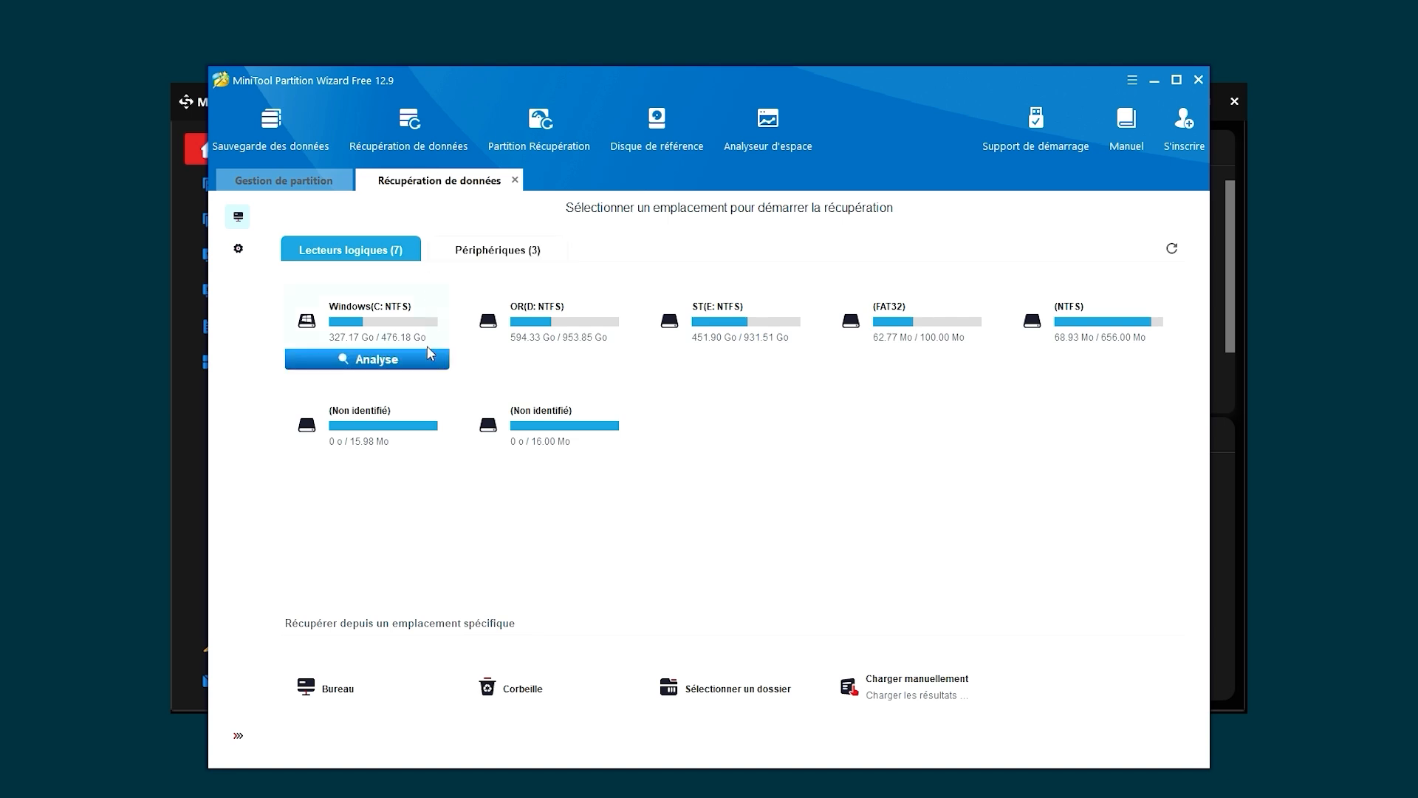
pyautogui.moveTo(524, 353)
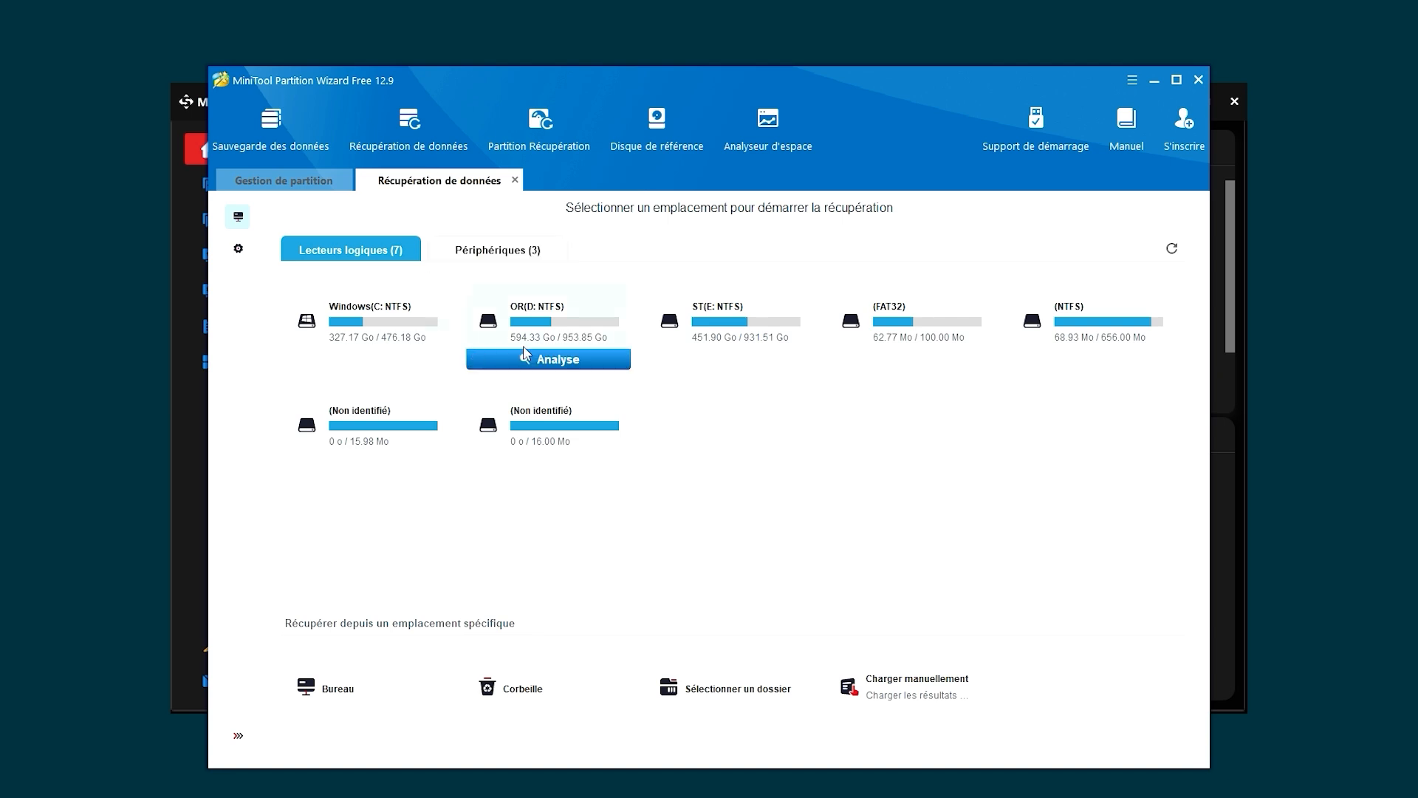
pyautogui.moveTo(724, 338)
pyautogui.moveTo(383, 344)
pyautogui.click(377, 359)
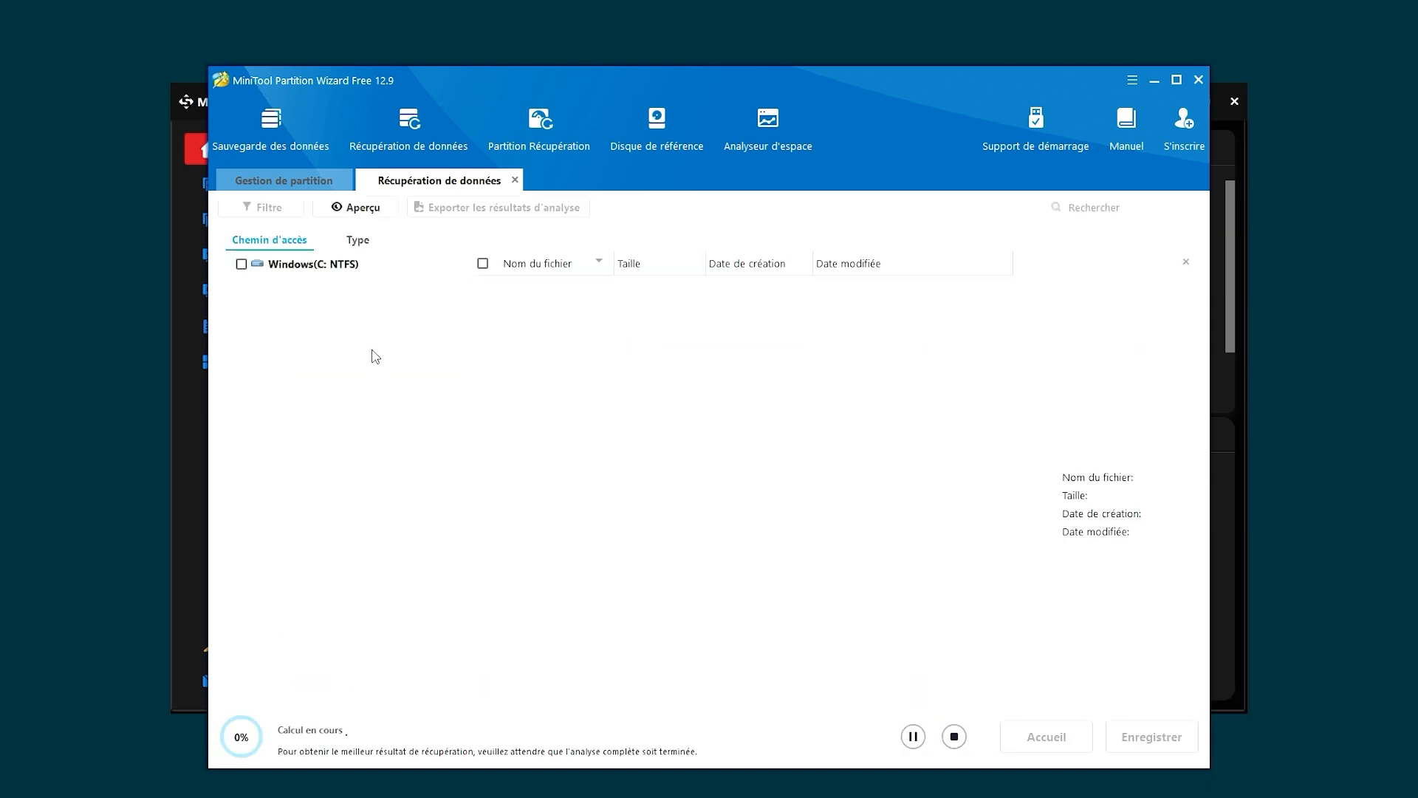
# Tick the scanned Windows (C: NTFS) drive, expand its deleted files and inspect the Fichiers perdus folder inside
pyautogui.click(242, 269)
pyautogui.click(241, 266)
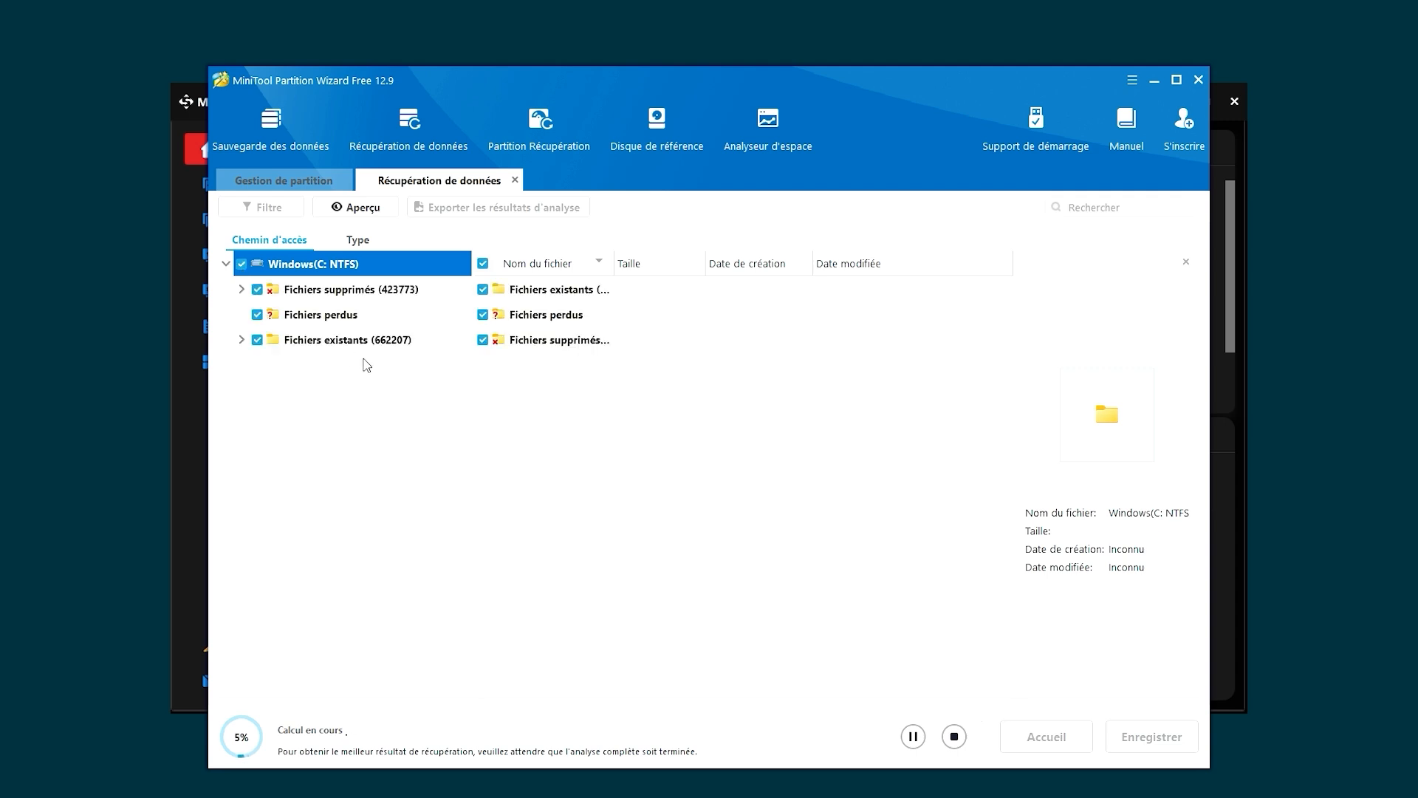
pyautogui.click(244, 290)
pyautogui.click(363, 342)
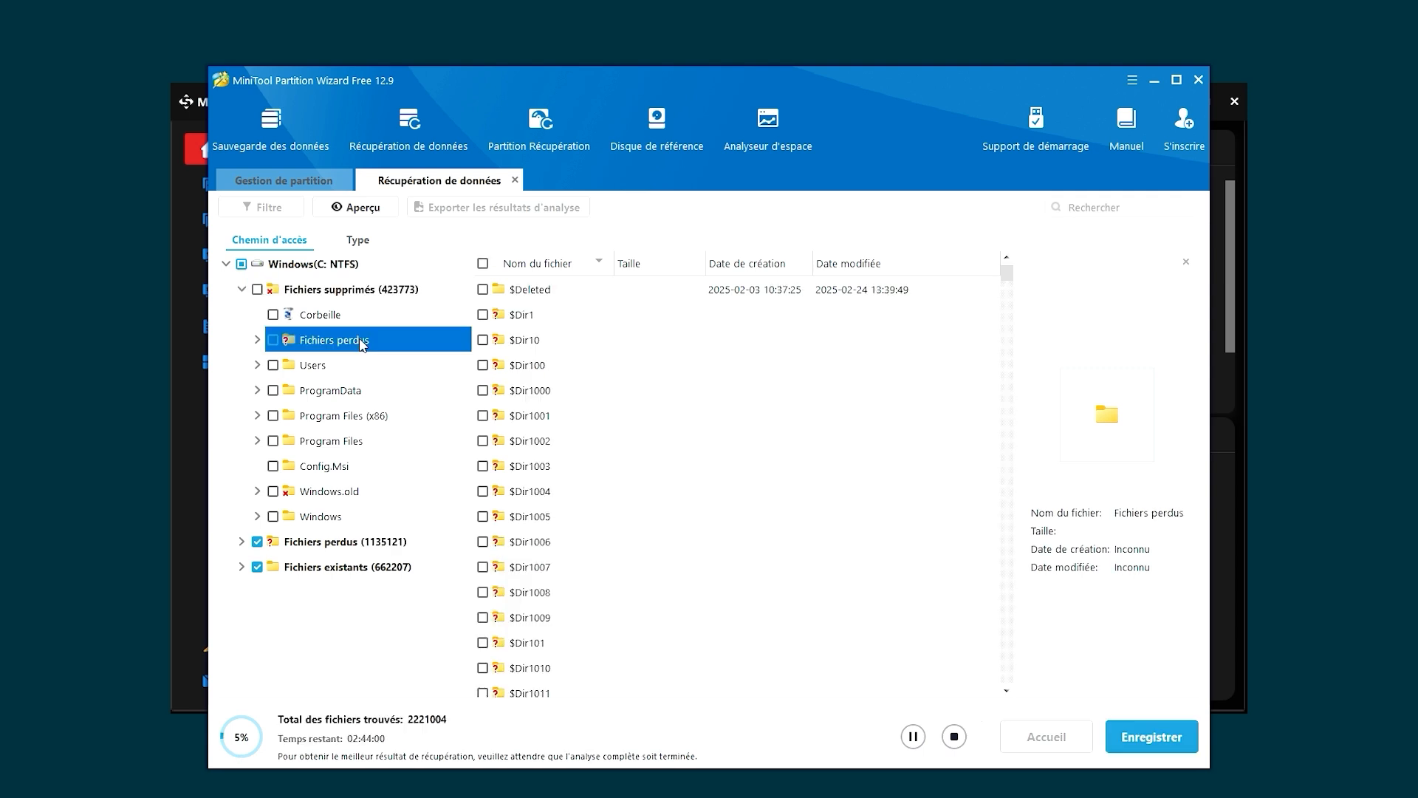
pyautogui.click(273, 340)
pyautogui.click(257, 340)
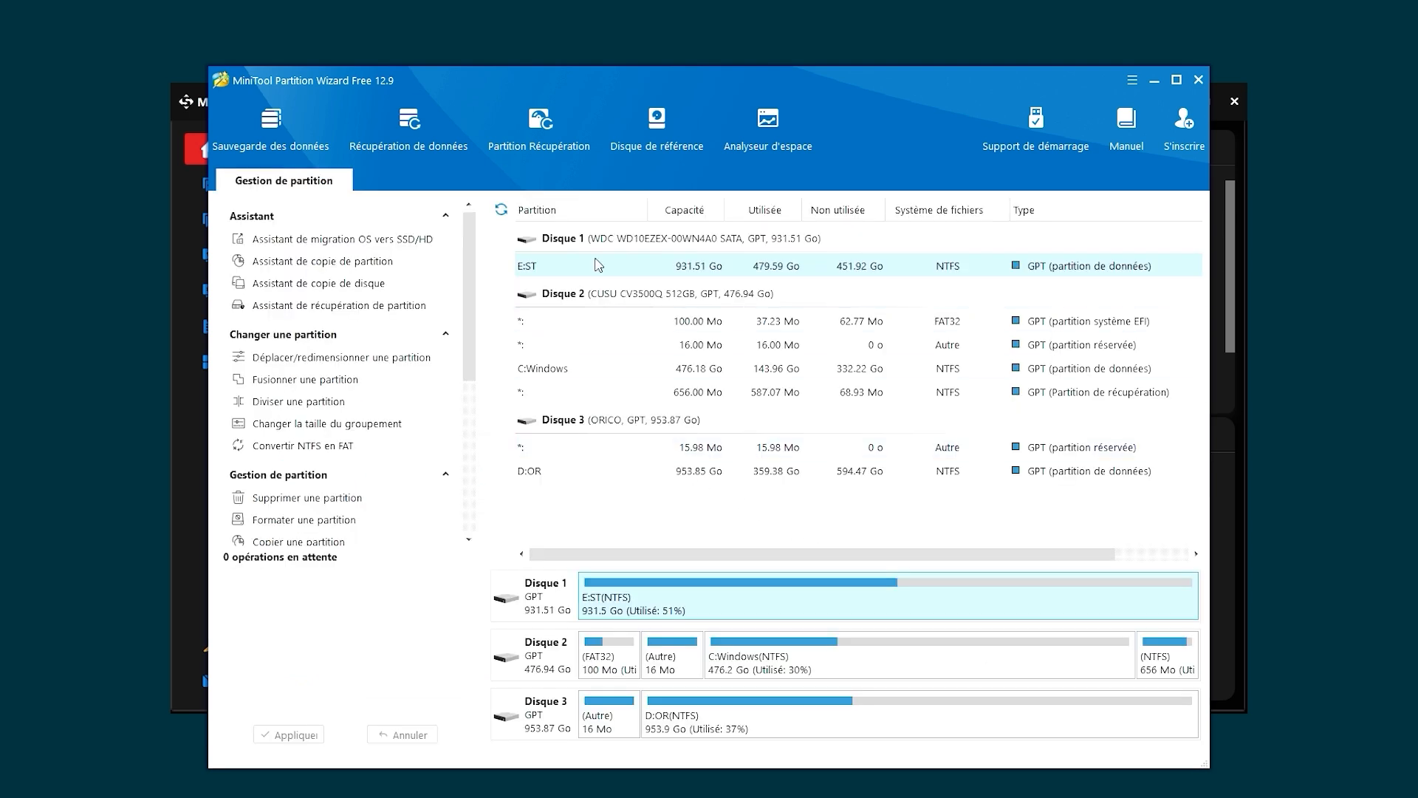
# Open the partition recovery wizard, read its introduction and exit without running it
pyautogui.click(555, 148)
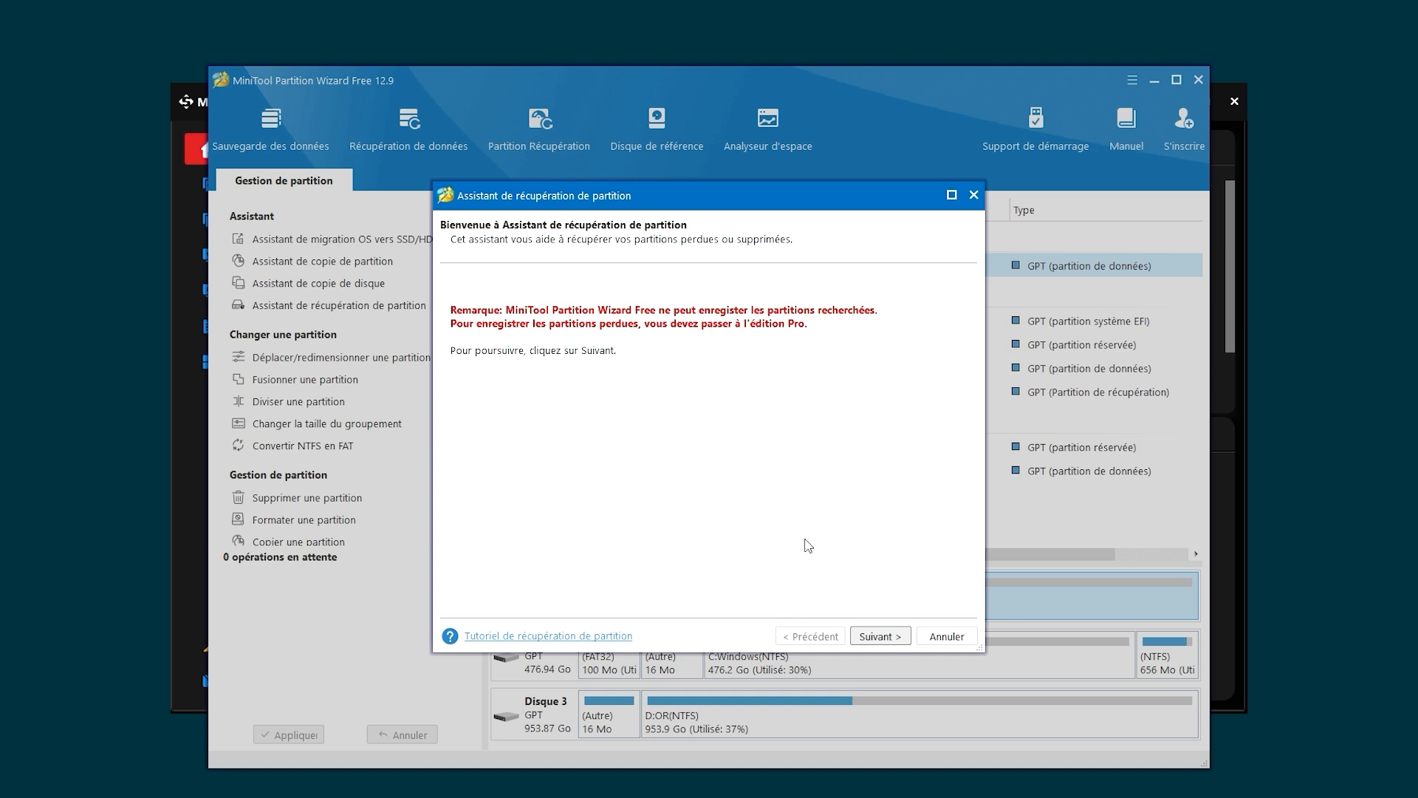
pyautogui.click(946, 635)
pyautogui.click(673, 456)
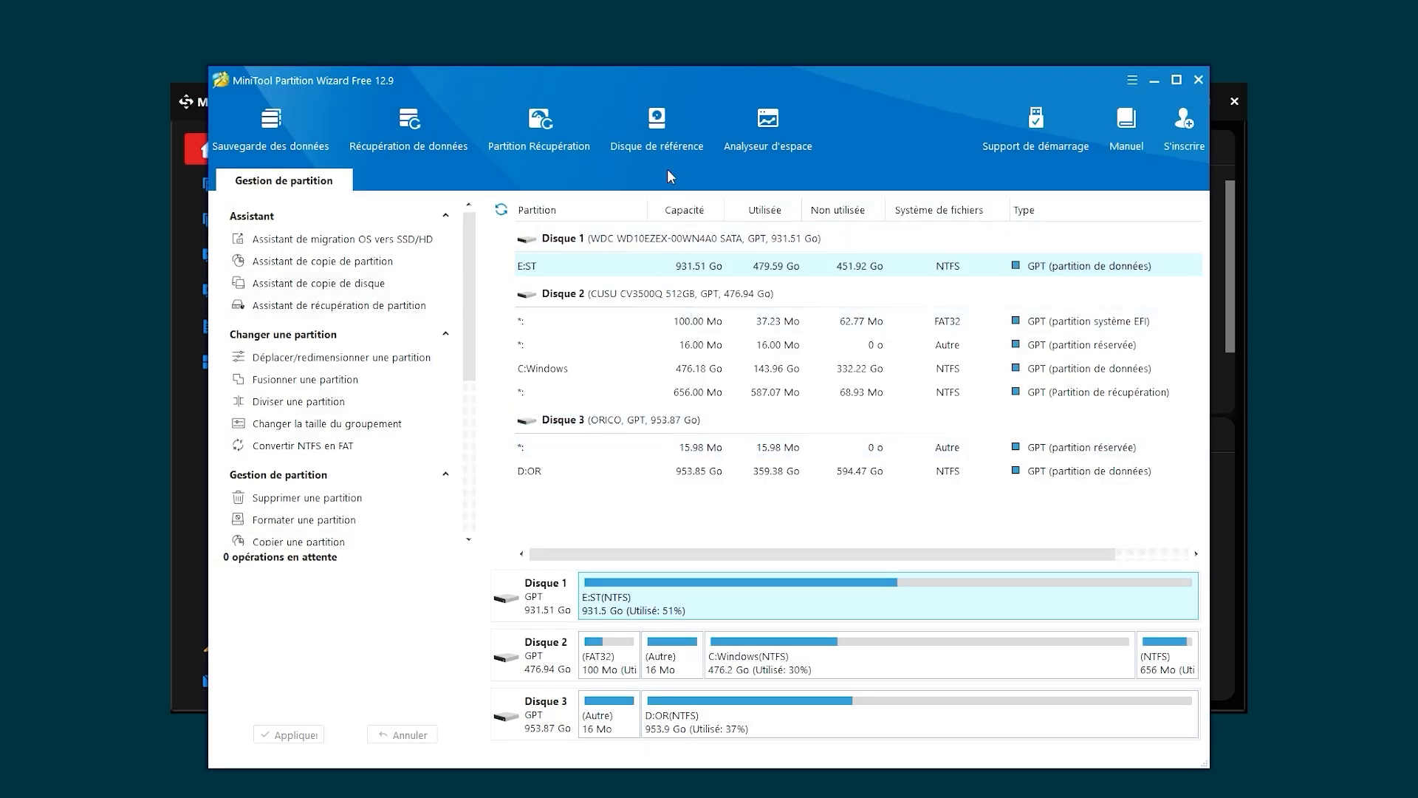
# Open the disk benchmark tool, review its test settings for drive C: and close it without starting a test
pyautogui.click(662, 147)
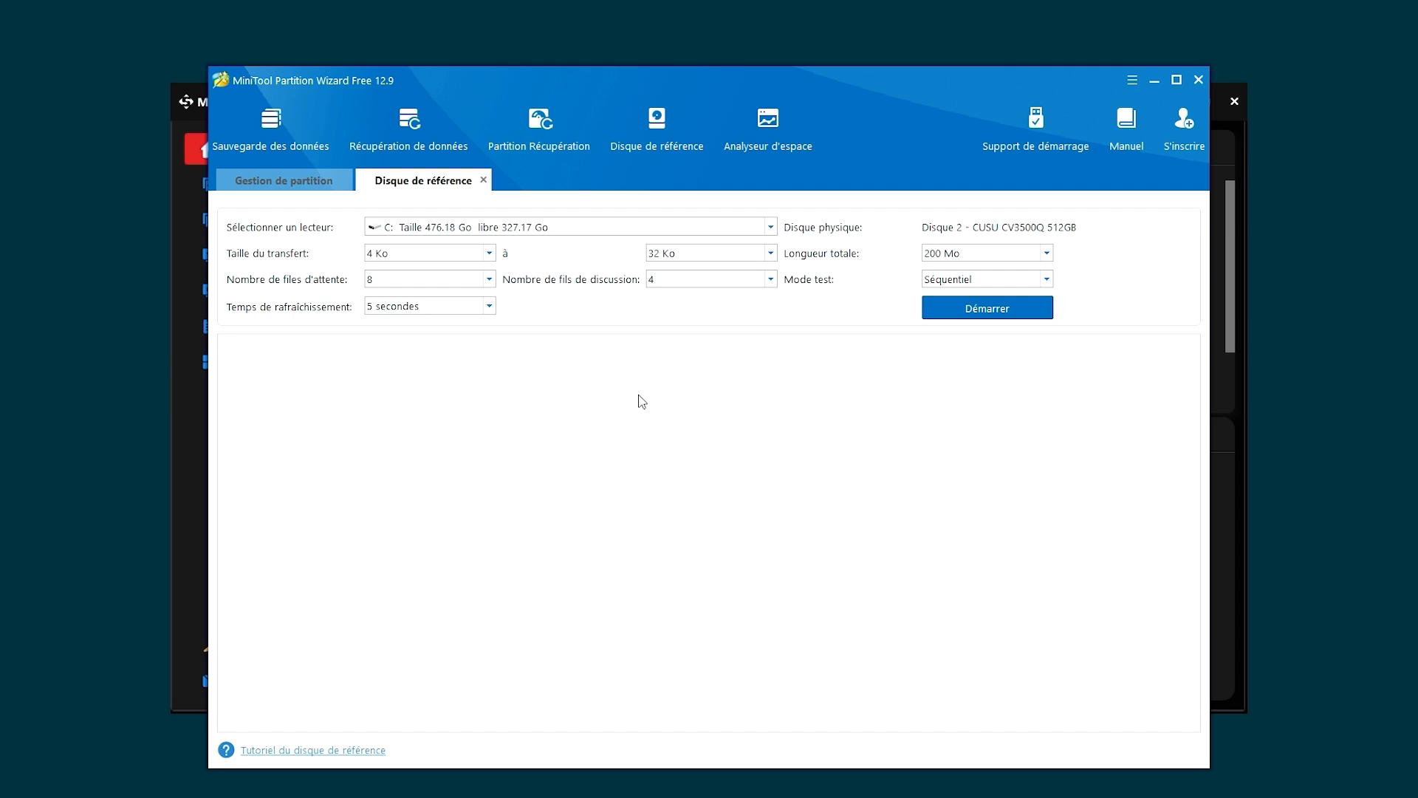
pyautogui.click(484, 181)
pyautogui.click(672, 454)
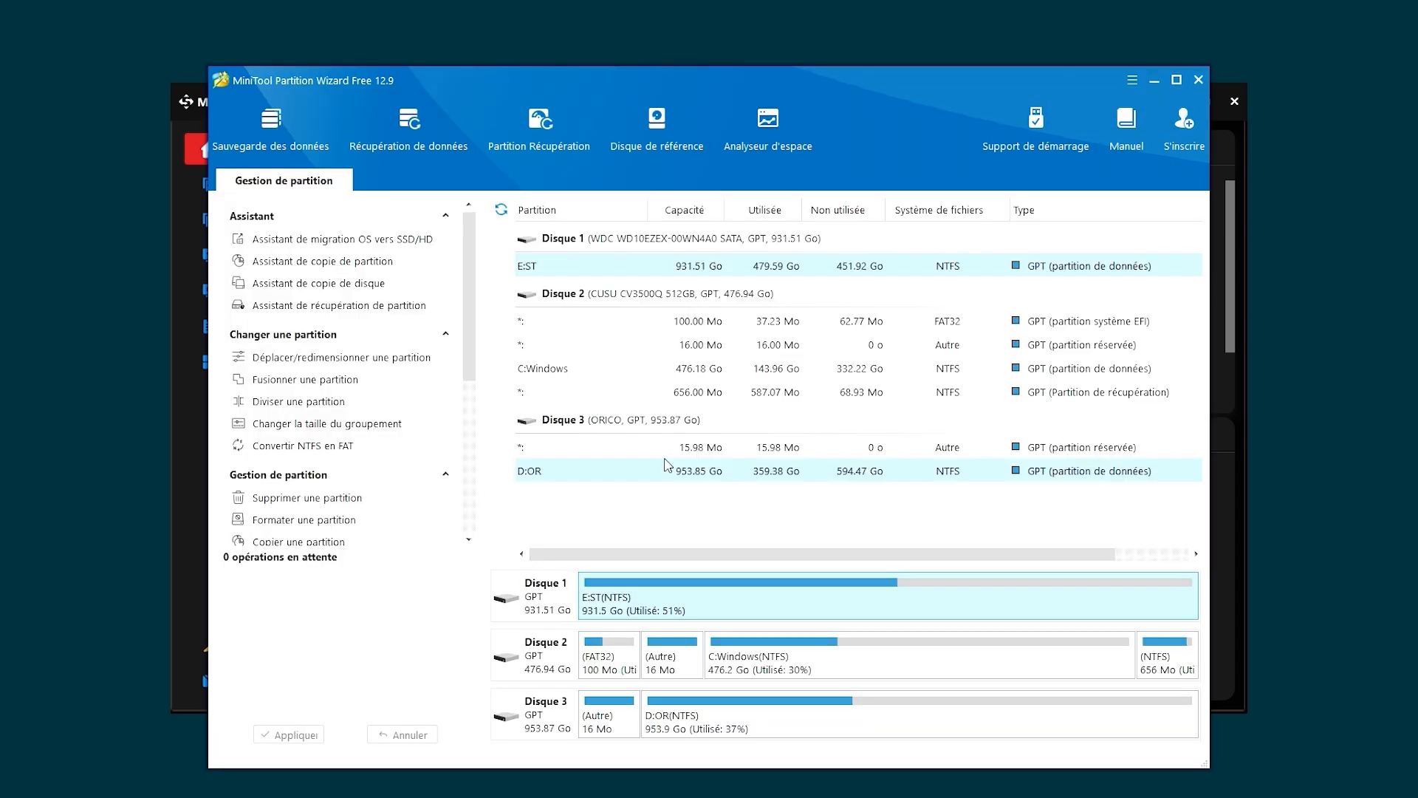
# Analyse the space used on the C: Windows drive with the space analyzer, review its folders by size and close the analyzer
pyautogui.click(759, 144)
pyautogui.click(439, 228)
pyautogui.click(439, 228)
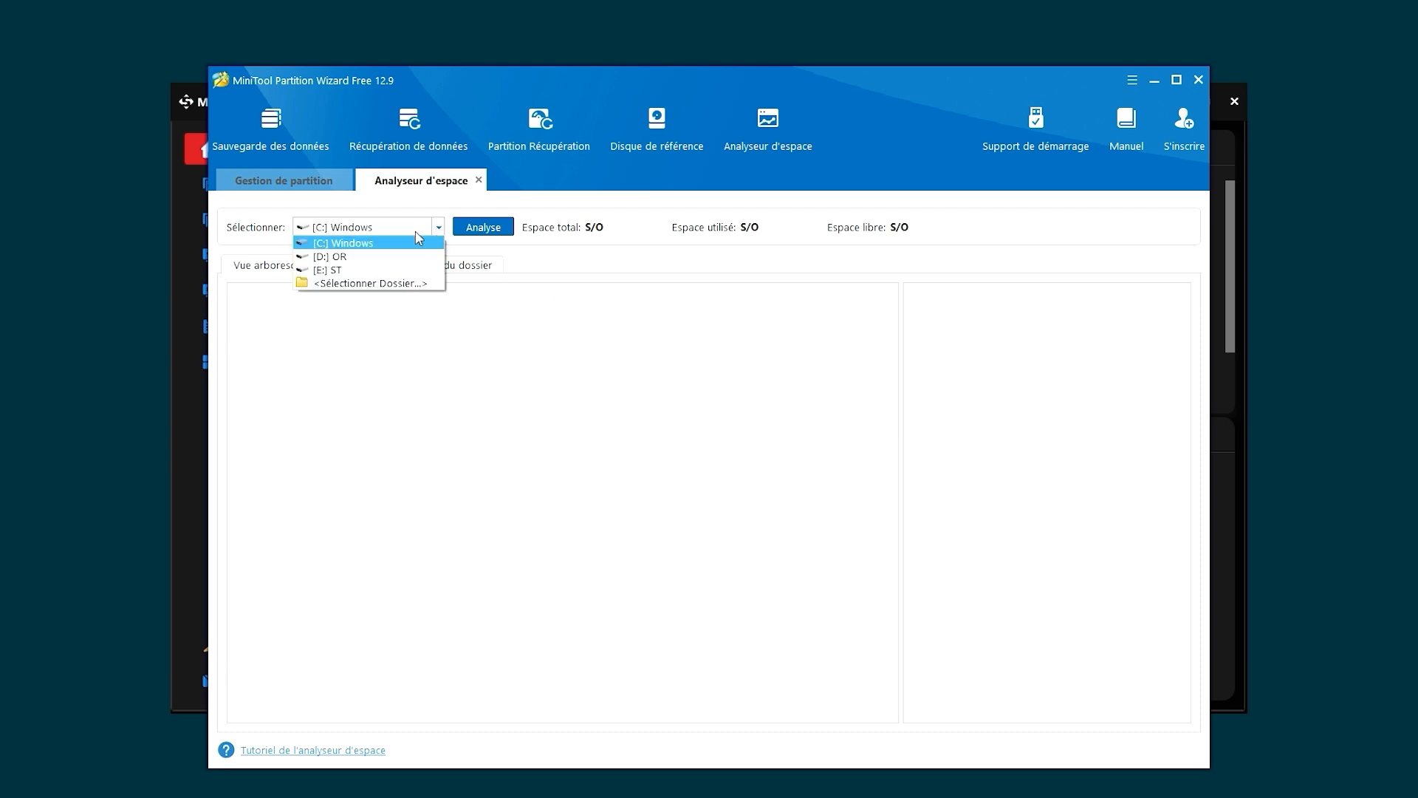
pyautogui.click(384, 247)
pyautogui.click(481, 229)
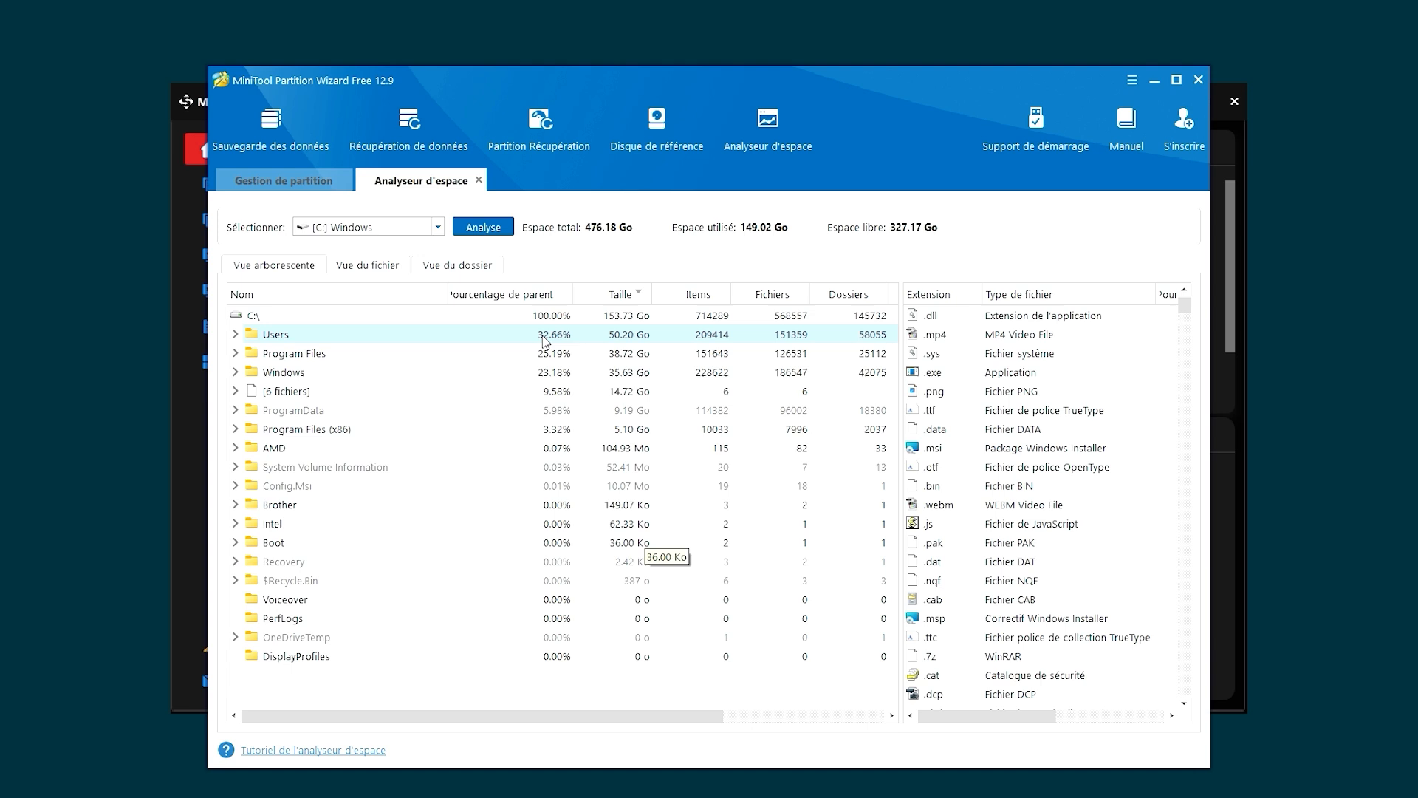
pyautogui.click(478, 180)
pyautogui.click(667, 452)
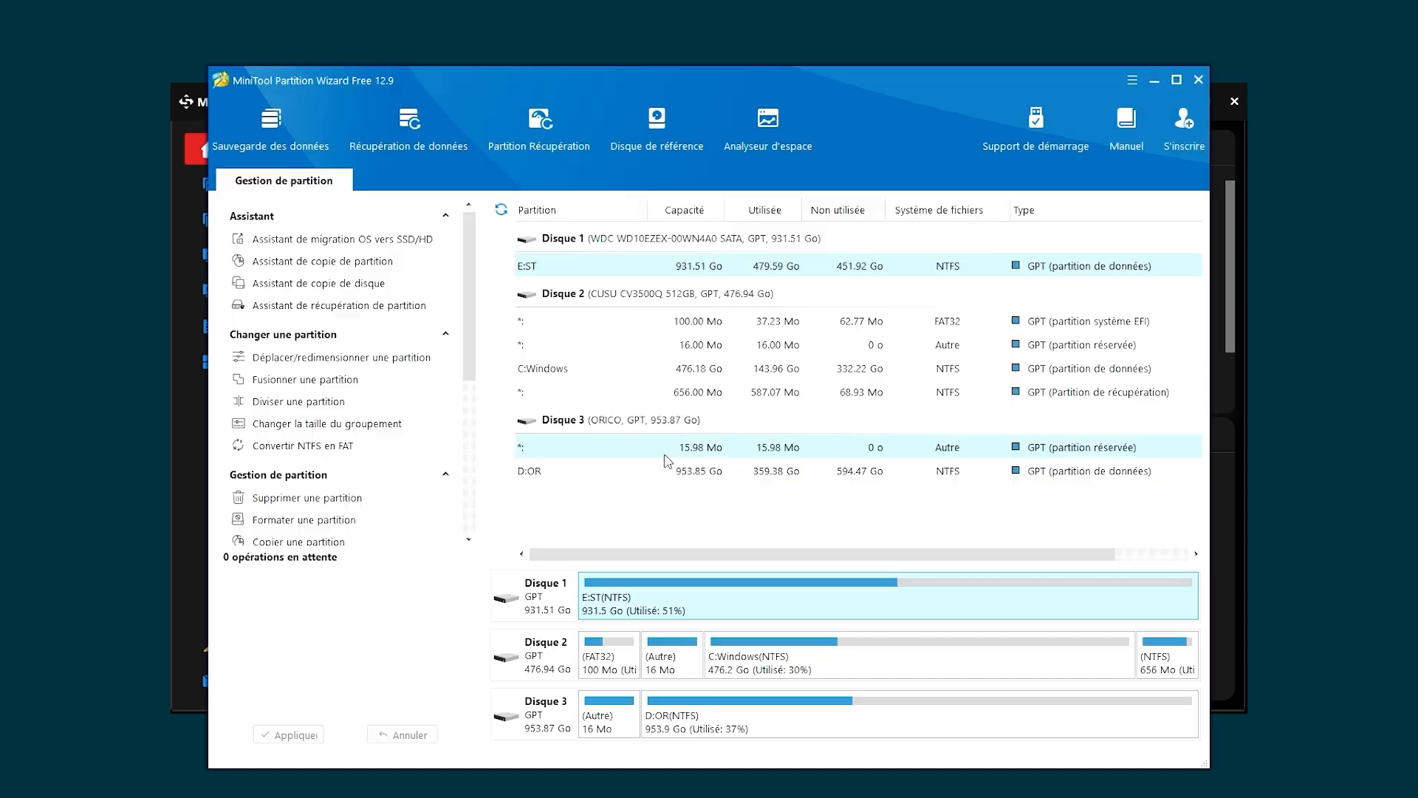
# Open the bootable media tool, look over the licence edition comparison and dismiss the offer
pyautogui.click(1027, 142)
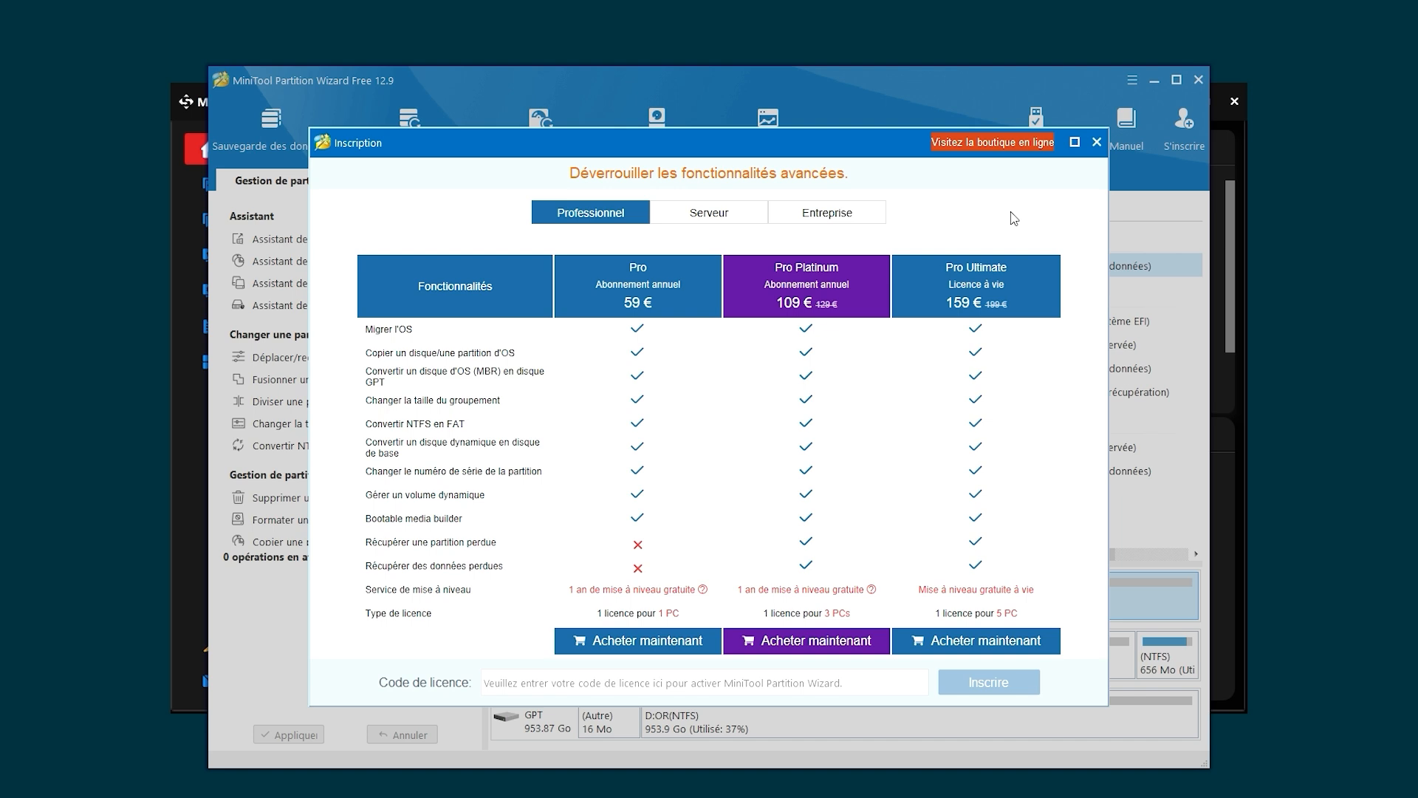
pyautogui.click(1099, 144)
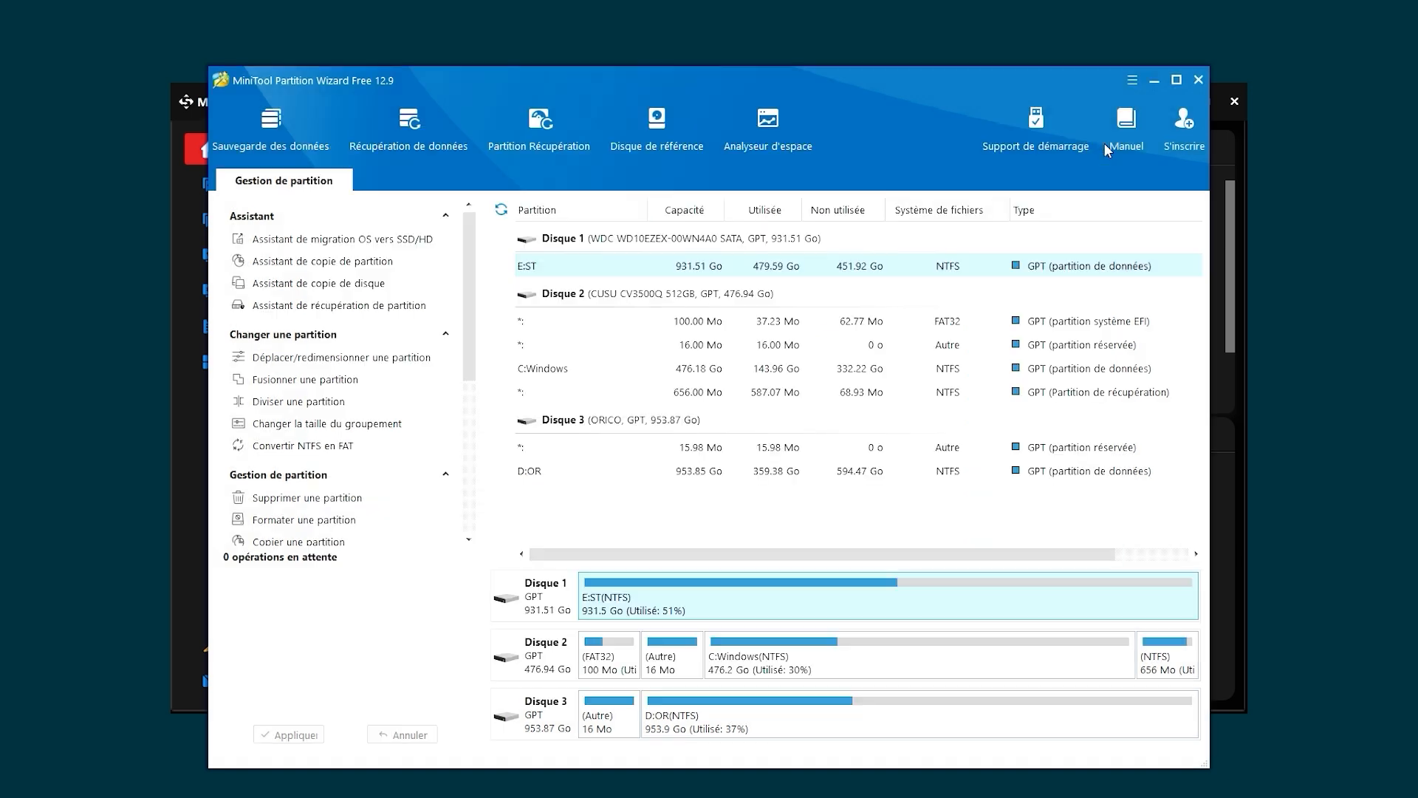